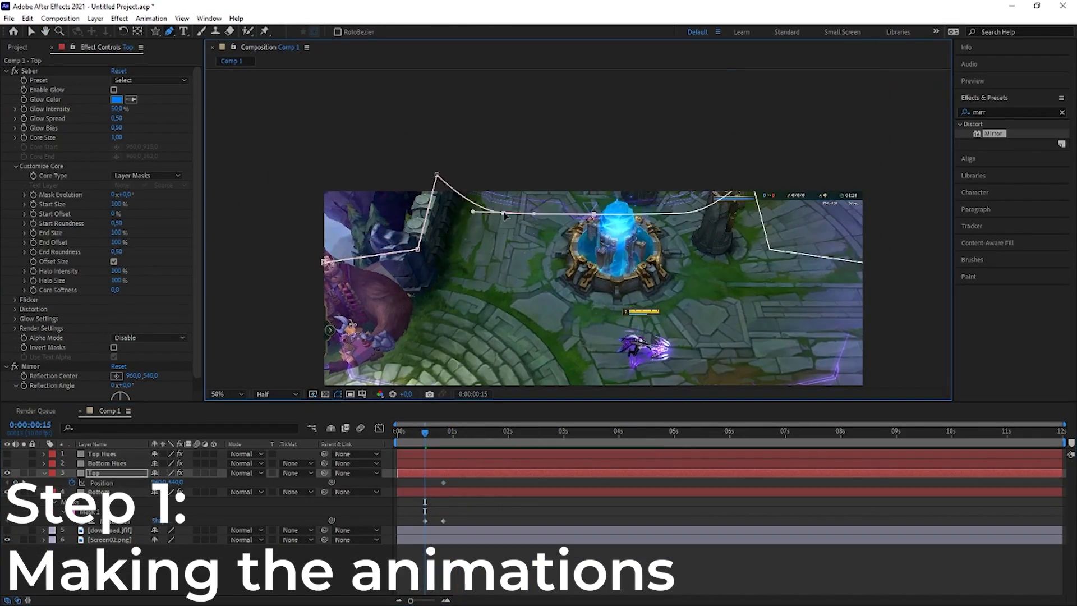
# - Move a mask path point on the Bottom layer slightly upward in the composition view
pyautogui.moveTo(483, 202); pyautogui.dragTo(486, 186)
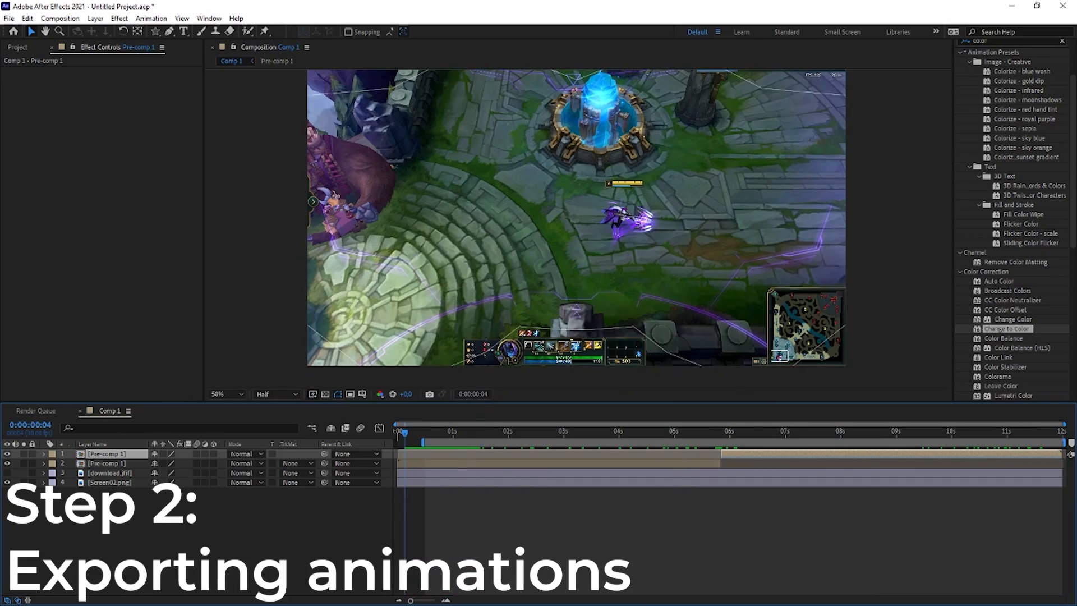
# - Preview the animation, return the current time to 0:00:00:00 and add Comp 1 to the render queue
pyautogui.press('space')
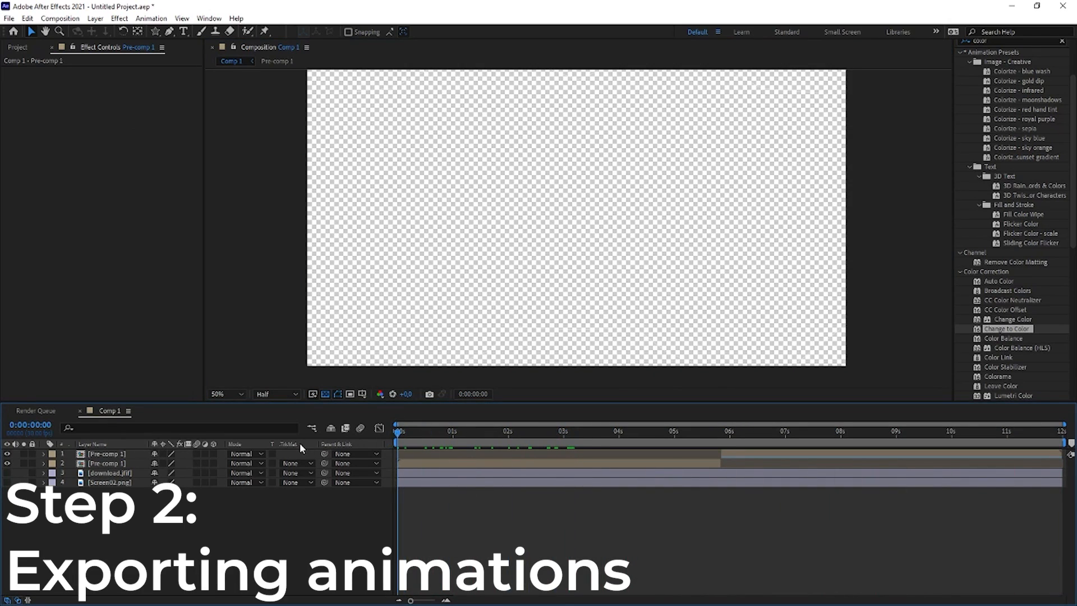
pyautogui.moveTo(399, 432); pyautogui.dragTo(332, 431)
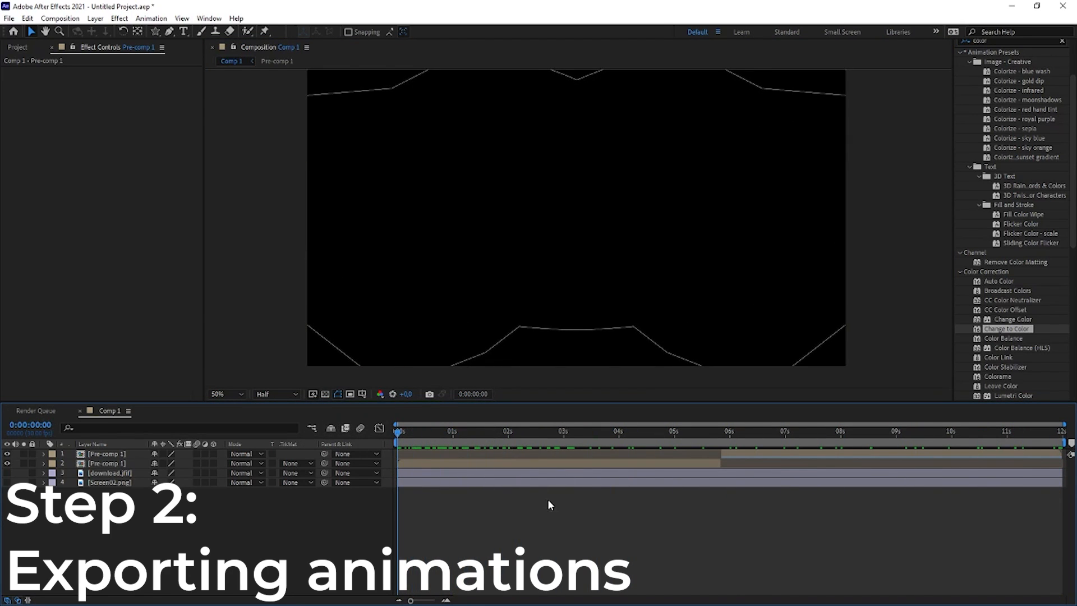
pyautogui.click(60, 18)
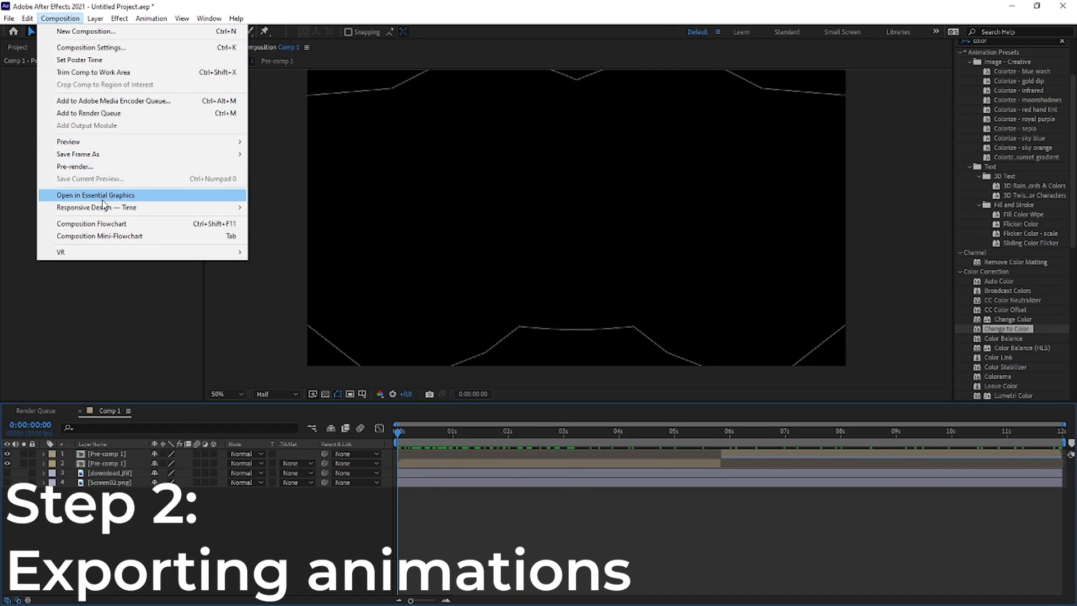
pyautogui.click(96, 113)
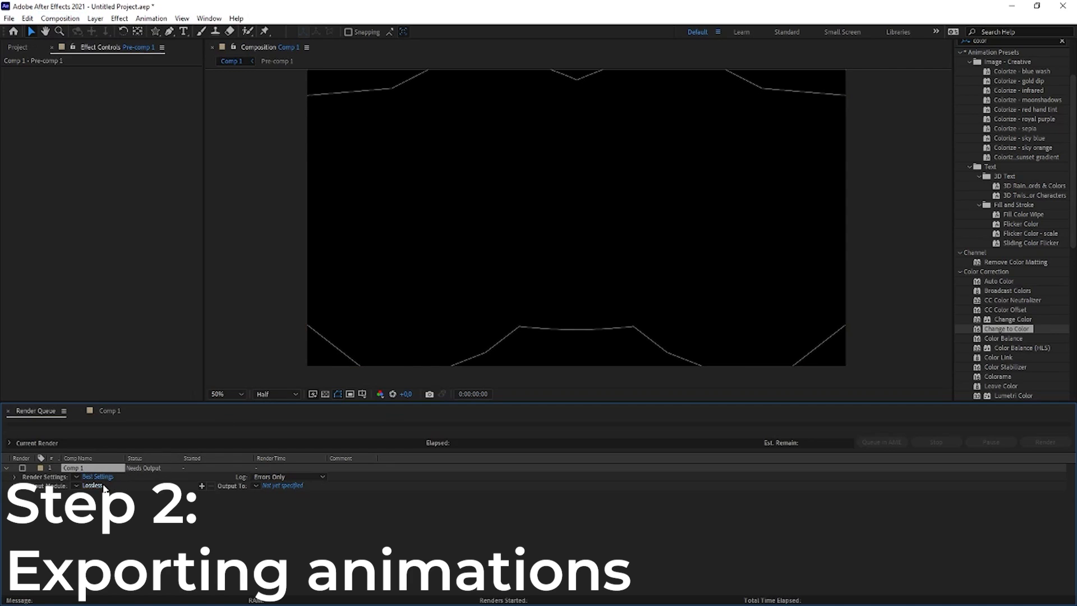
# - Configure the output module of Comp 1 with the AVI format and RGB + Alpha channels
pyautogui.click(101, 487)
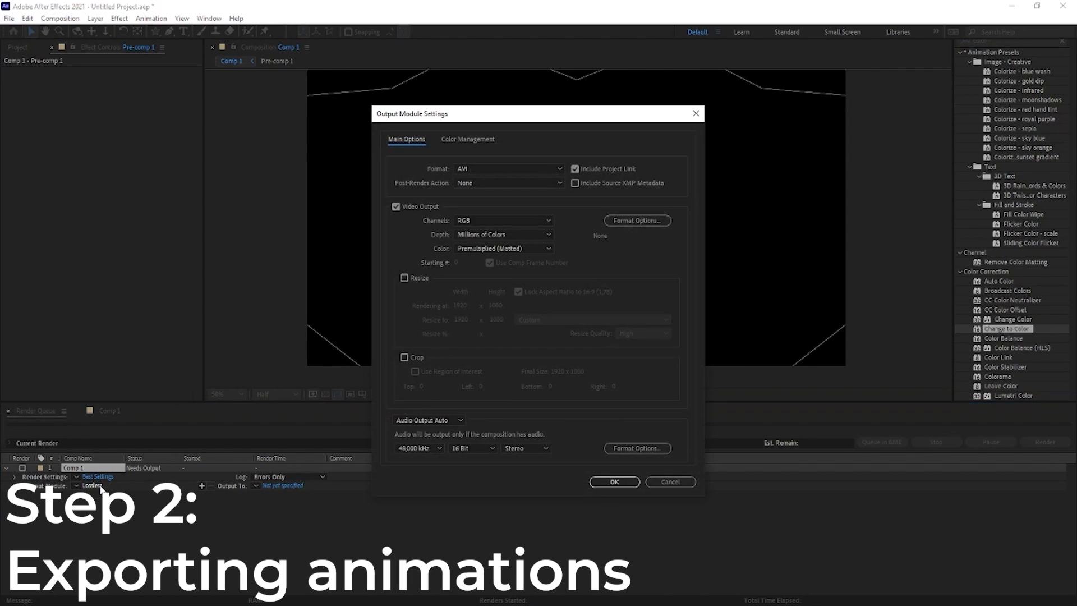
pyautogui.click(483, 168)
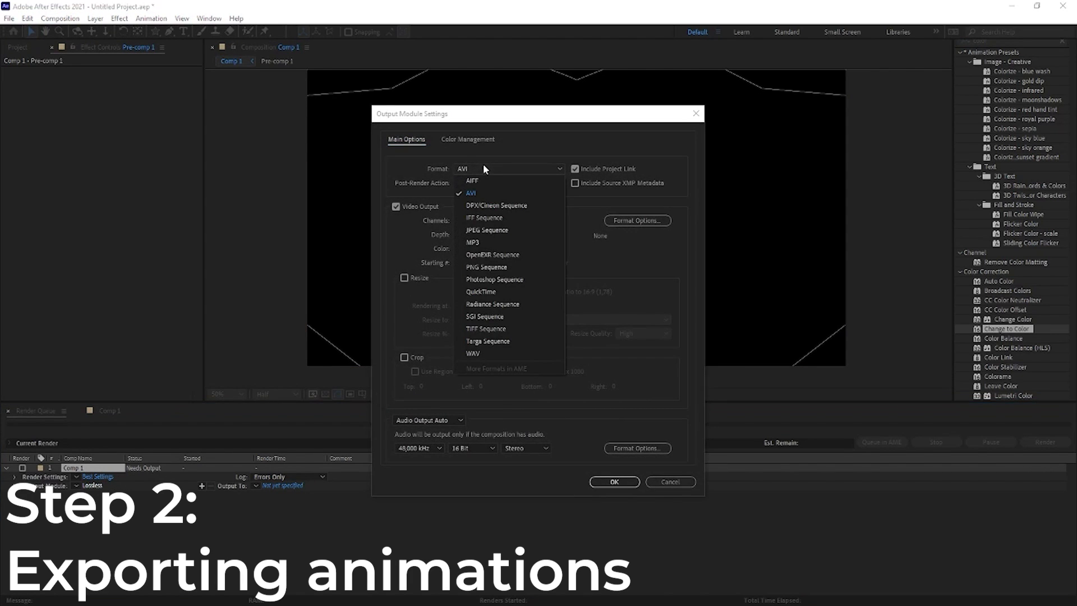
pyautogui.click(472, 197)
pyautogui.click(482, 220)
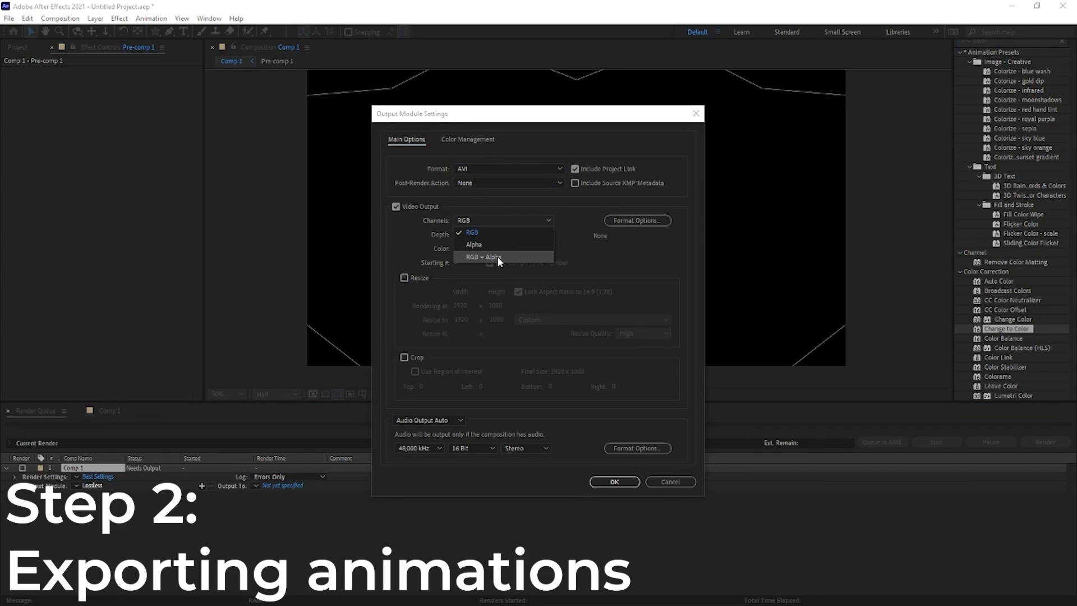
pyautogui.click(546, 258)
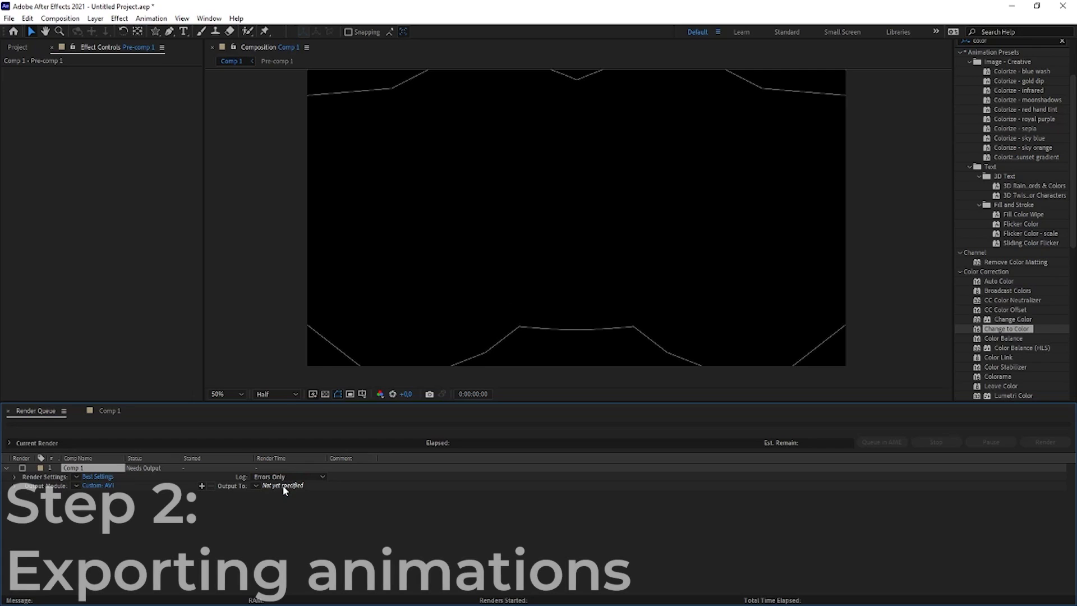
# - Create a folder named "Overlay Tutorial" in Documents as the render's output location and open it
pyautogui.click(283, 486)
pyautogui.click(399, 96)
pyautogui.write('OVe')
pyautogui.press('BackSpace')
pyautogui.press('BackSpace')
pyautogui.write('verlay Tutorial')
pyautogui.press('Return')
pyautogui.press('Return')
# - Save the output file as "Transformation Ult" and start rendering Comp 1
pyautogui.click(504, 292)
pyautogui.write('Transformation Ult')
pyautogui.press('Return')
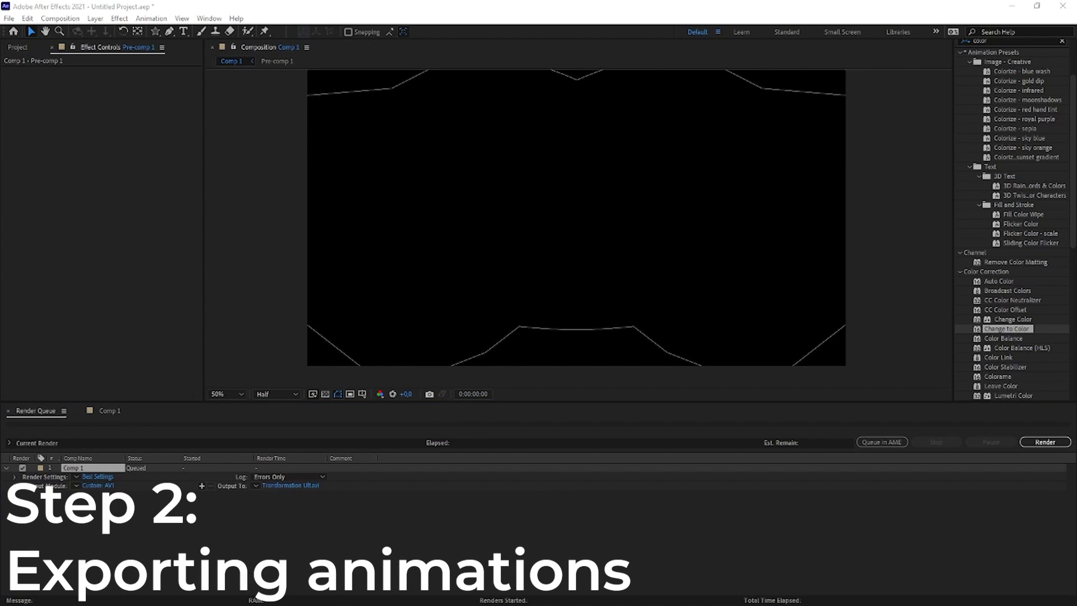
pyautogui.click(1045, 443)
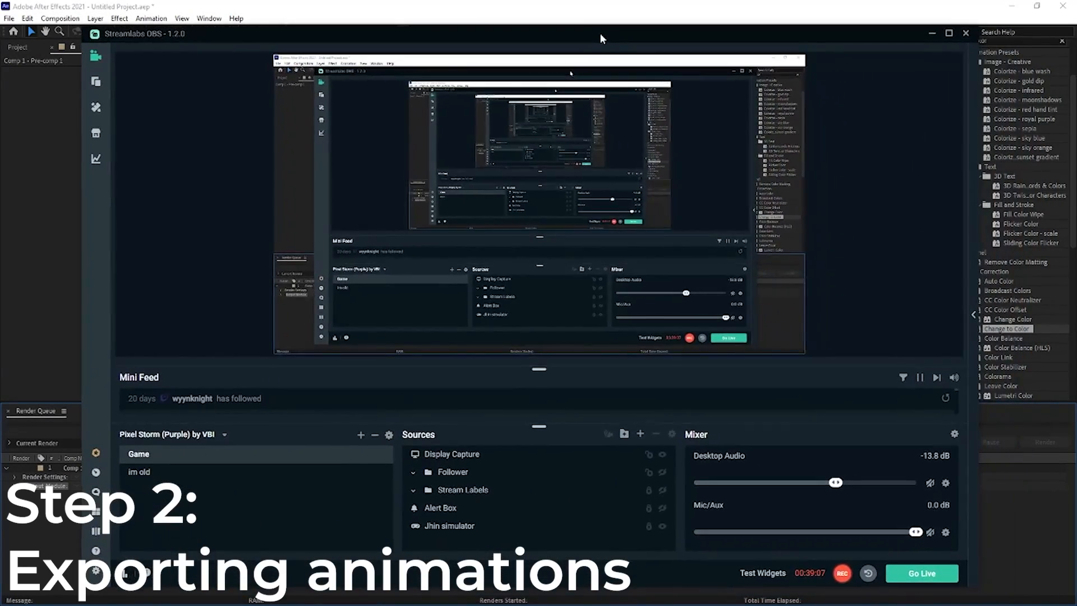
# - Switch to Streamlabs OBS and add a new Media Source named "Ult" to the Game scene
pyautogui.moveTo(600, 33); pyautogui.dragTo(591, 36)
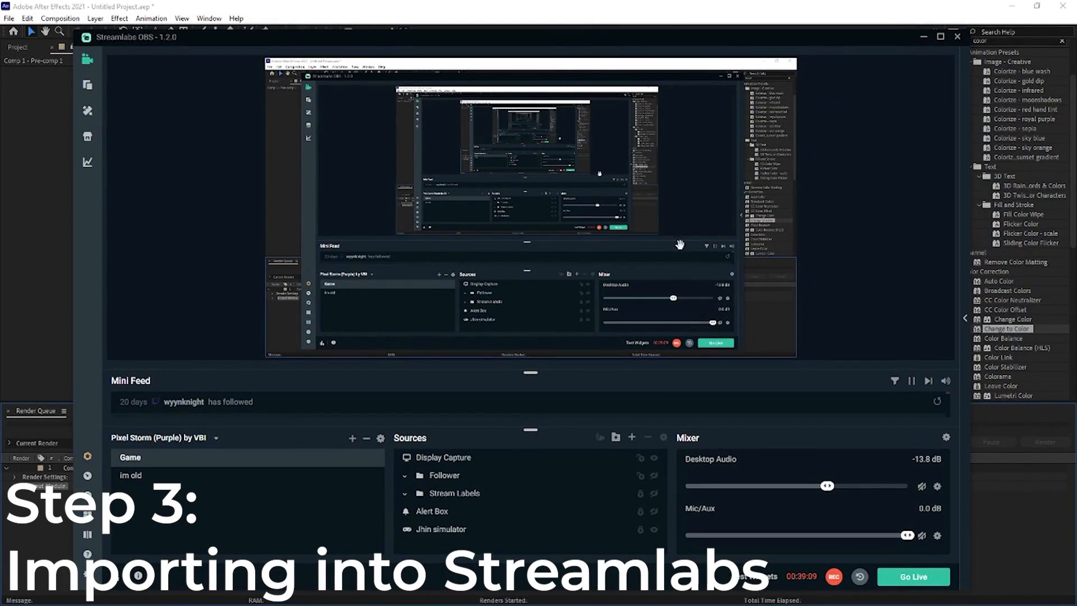
pyautogui.click(632, 438)
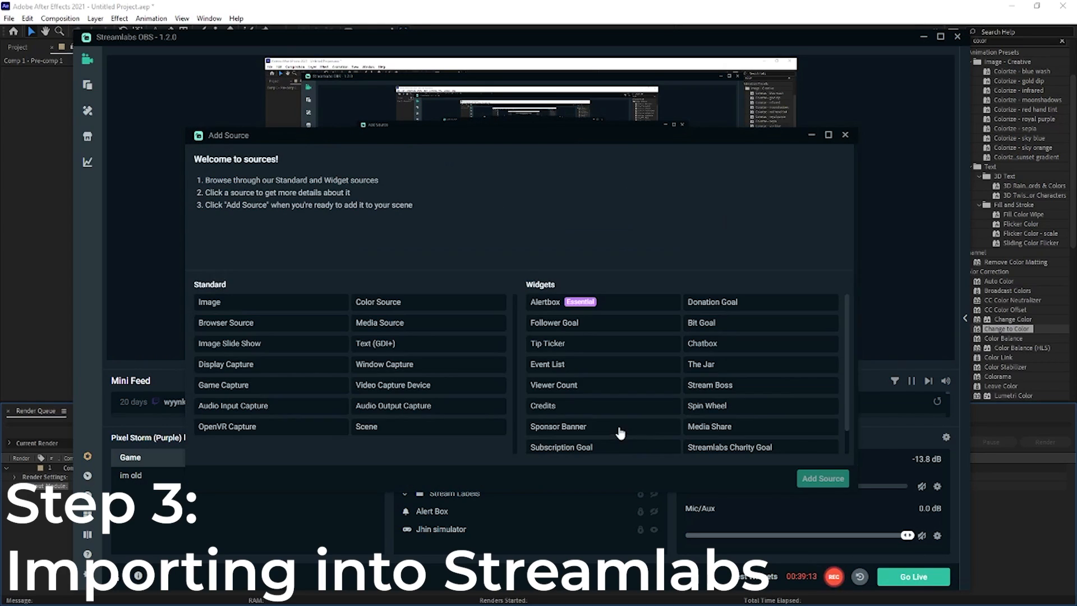
pyautogui.click(440, 330)
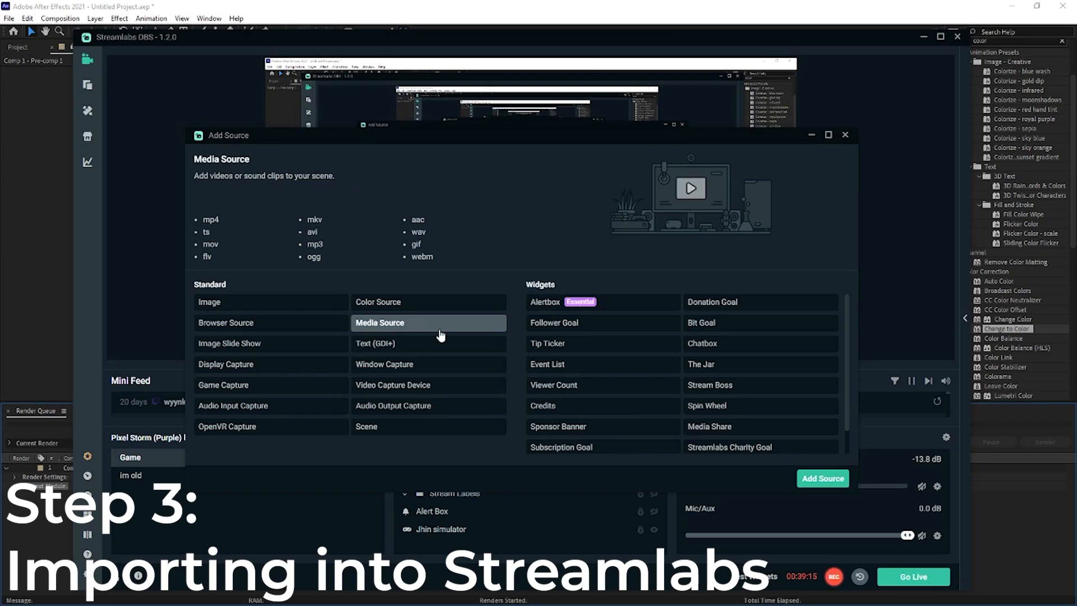
pyautogui.click(820, 479)
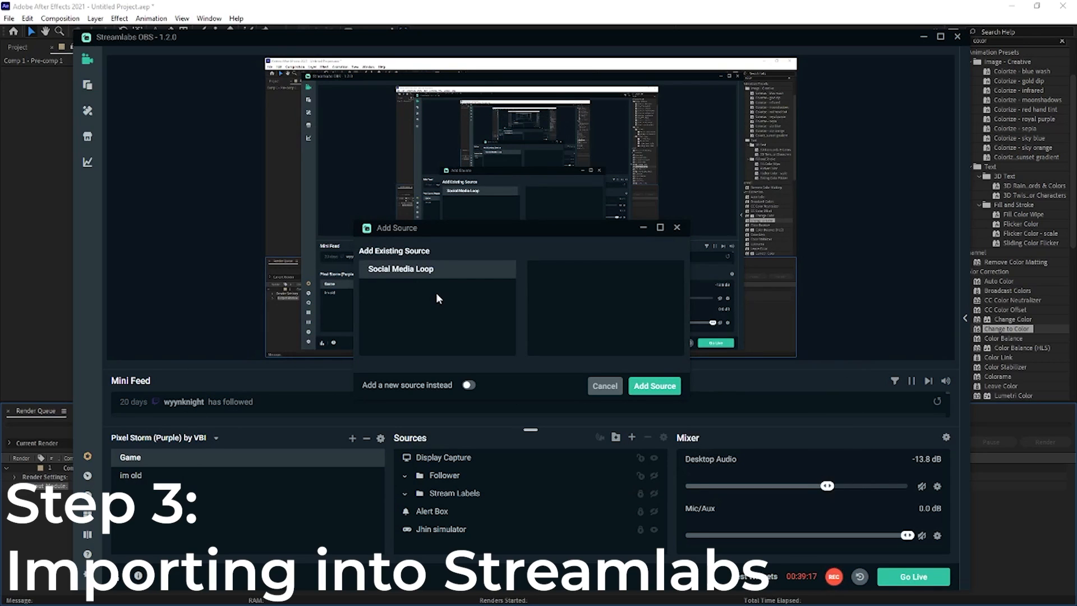
pyautogui.click(471, 387)
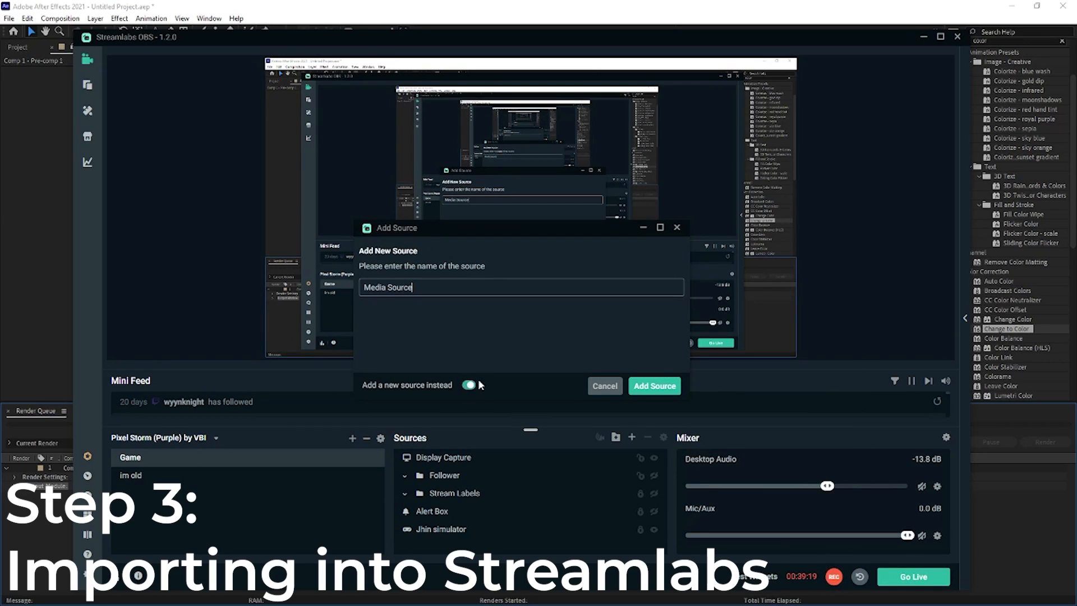
pyautogui.tripleClick(458, 292)
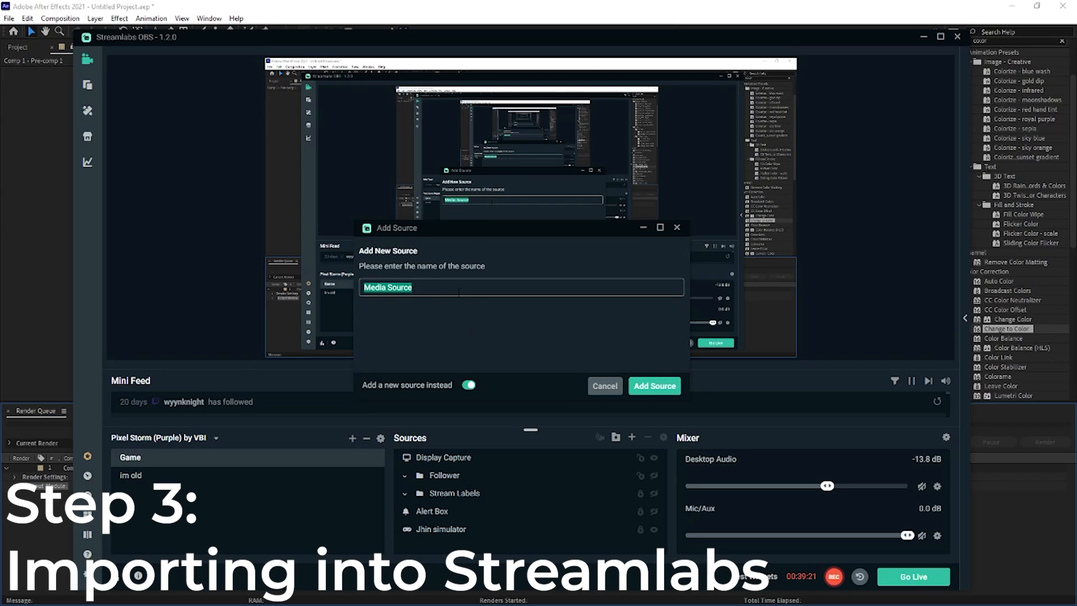
pyautogui.write('T')
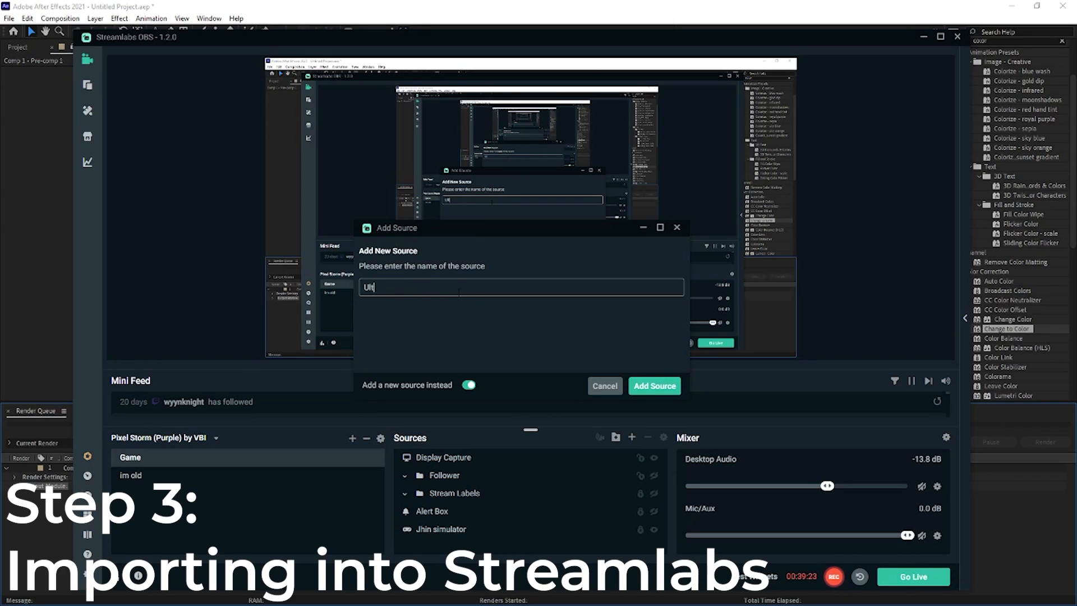
pyautogui.write('lt')
pyautogui.click(665, 384)
# - Load the Transformation Ult video from the Overlay Tutorial folder as the local file of the Ult source
pyautogui.click(659, 256)
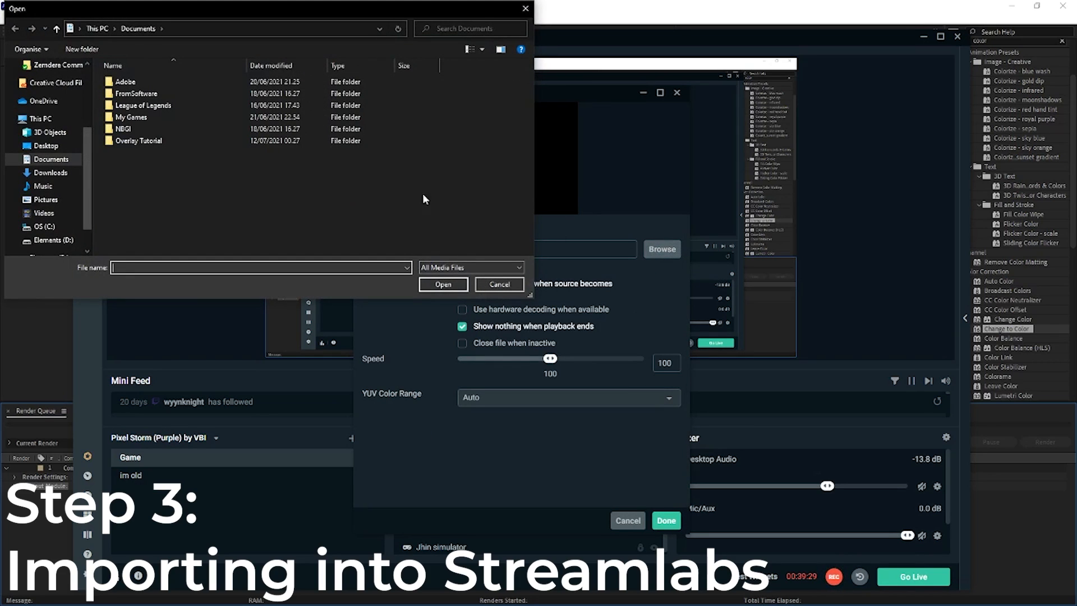
pyautogui.doubleClick(194, 144)
pyautogui.doubleClick(124, 83)
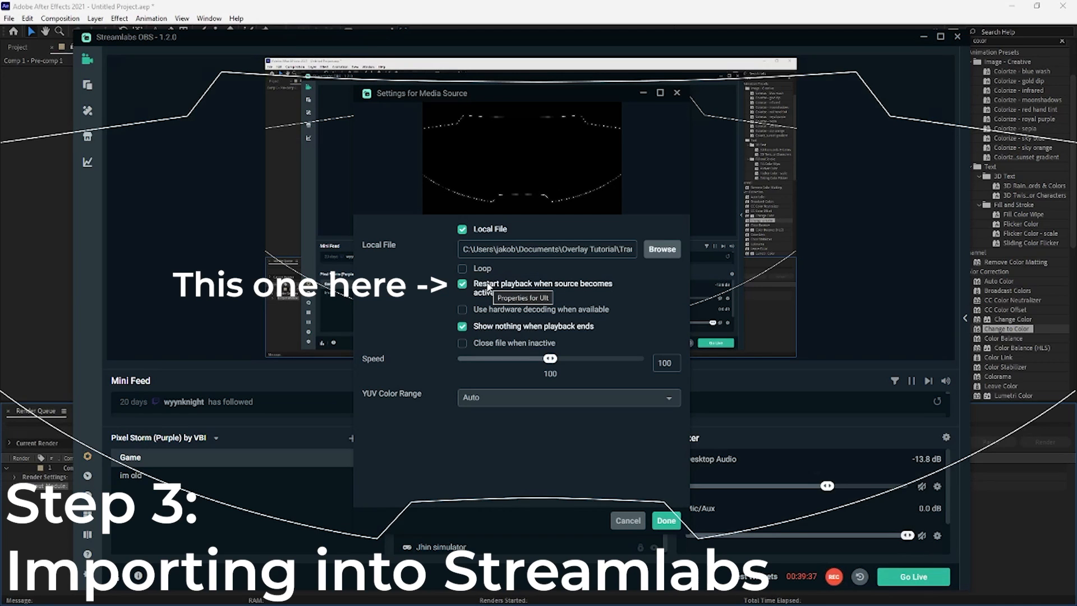
# - Turn off "Show nothing when playback ends" for the Ult source, accept its settings and hide it in the scene
pyautogui.moveTo(530, 94); pyautogui.dragTo(557, 93)
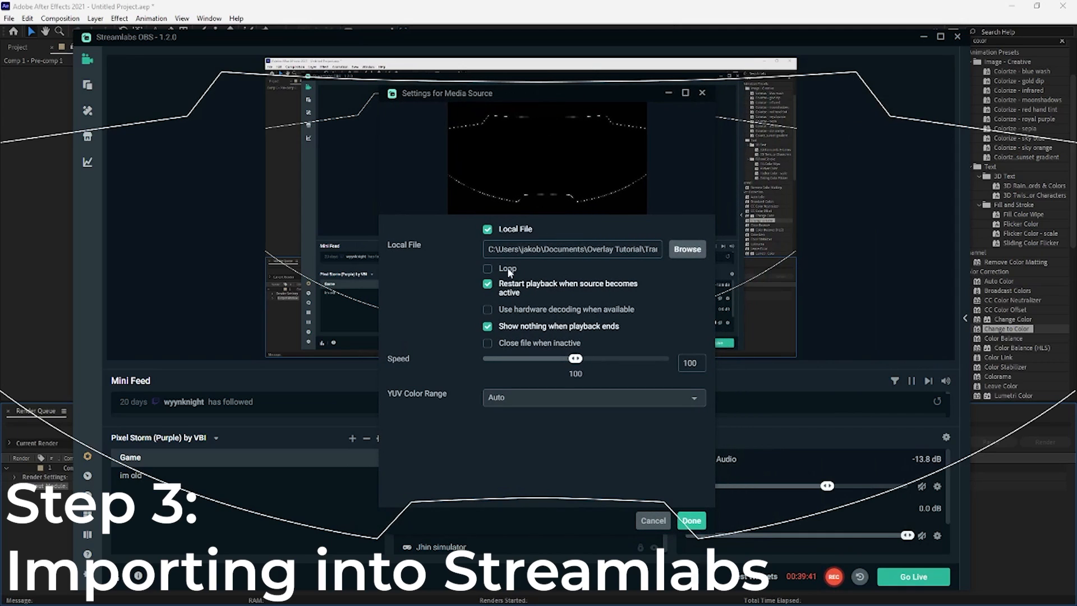
pyautogui.click(487, 328)
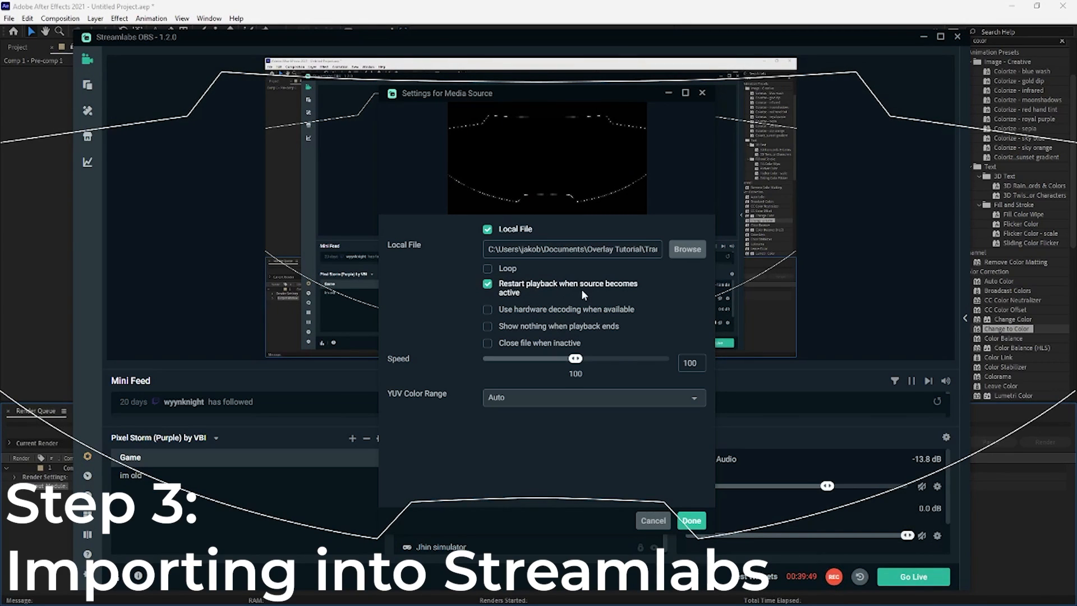
pyautogui.click(693, 521)
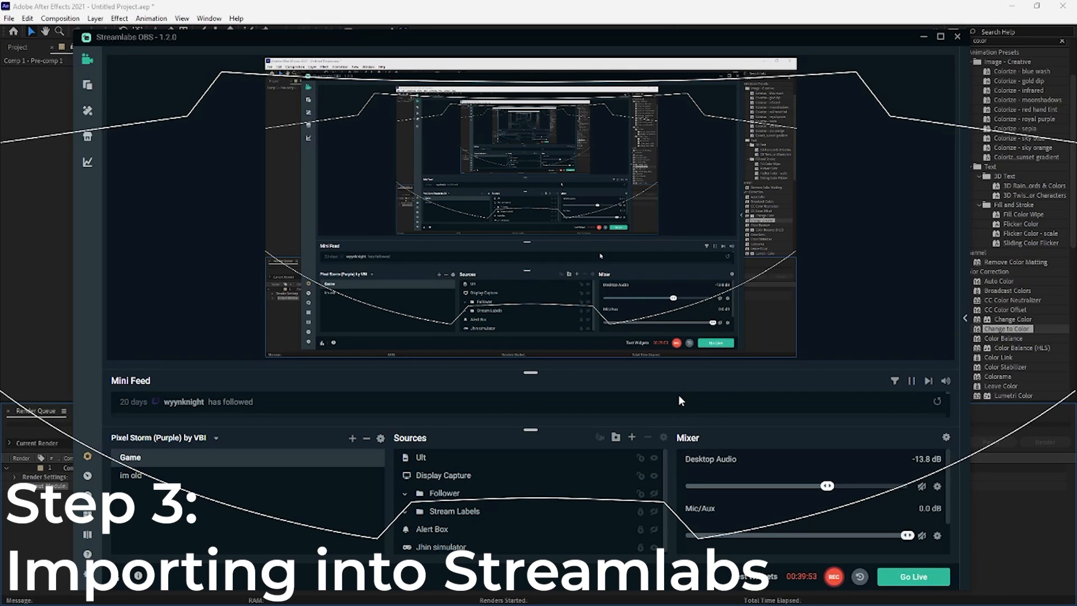
pyautogui.click(654, 466)
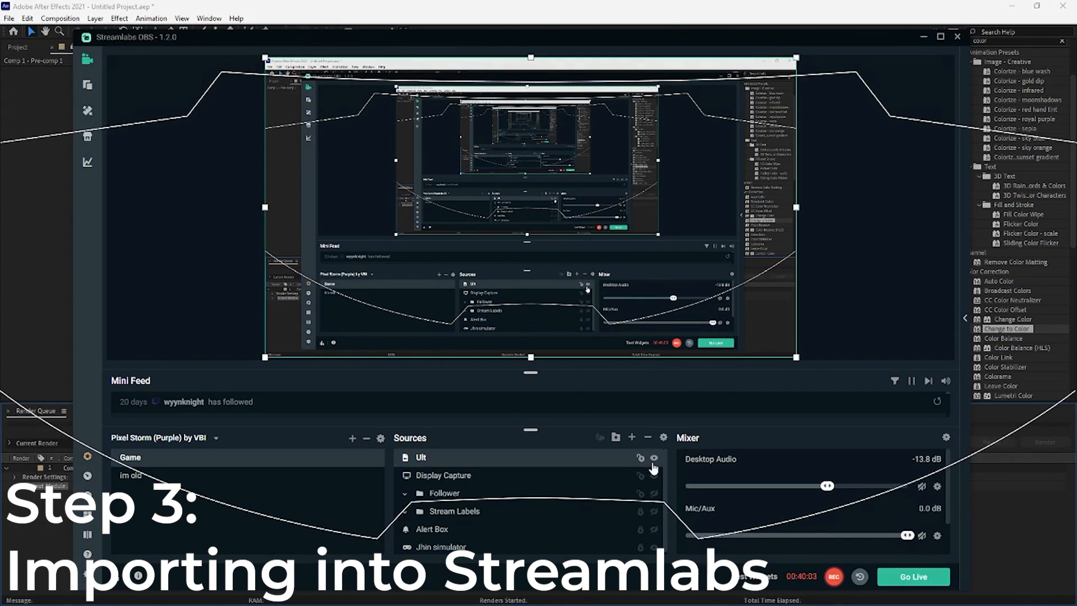
# - Add another new Media Source named "Ult Alt" to the Game scene
pyautogui.click(632, 438)
pyautogui.click(448, 323)
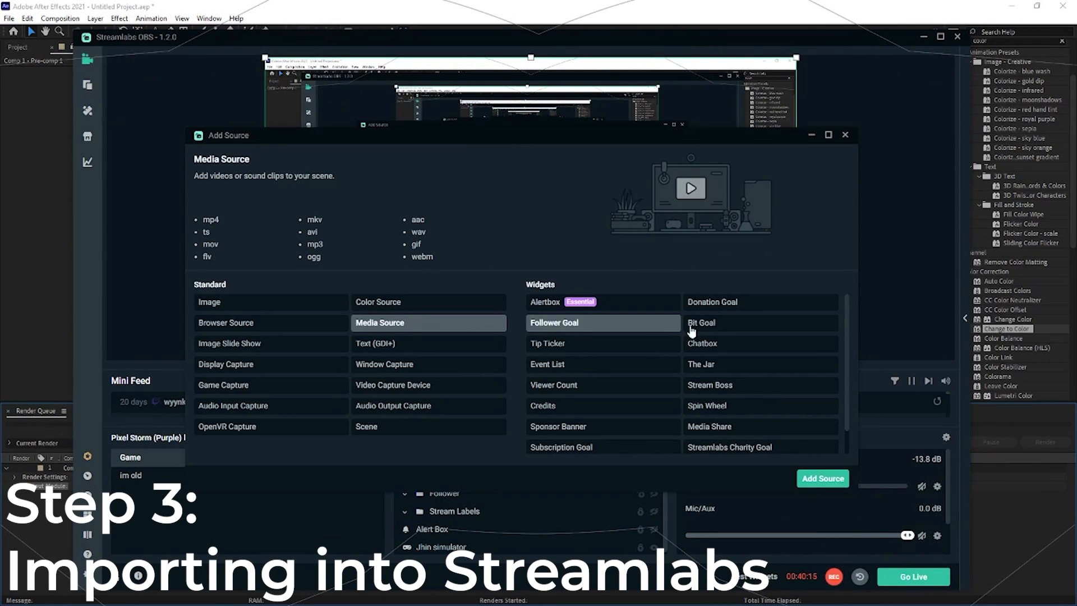
pyautogui.click(820, 479)
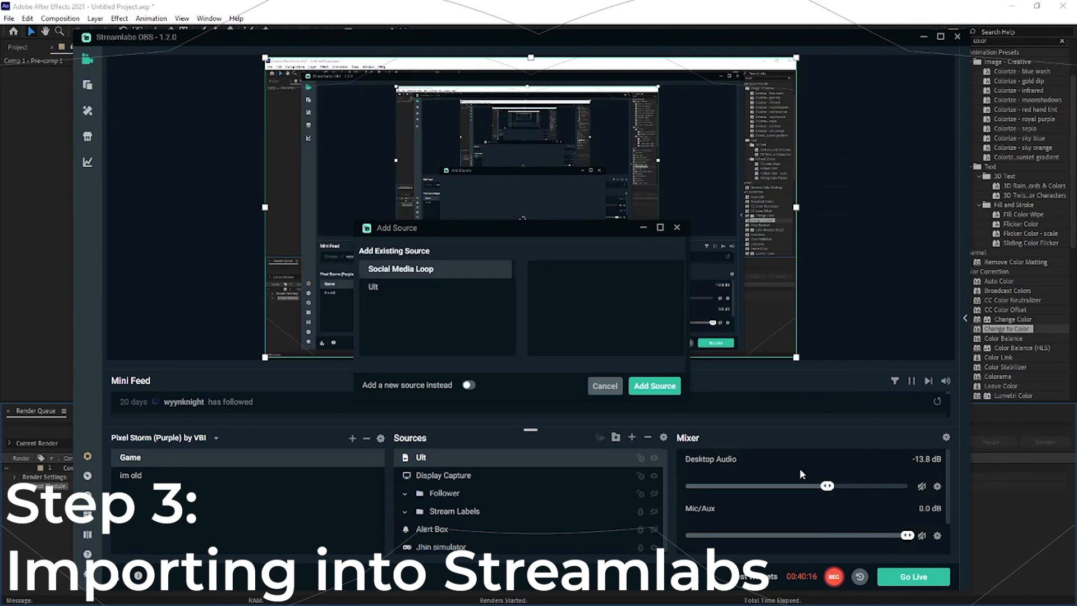
pyautogui.click(382, 287)
pyautogui.click(468, 385)
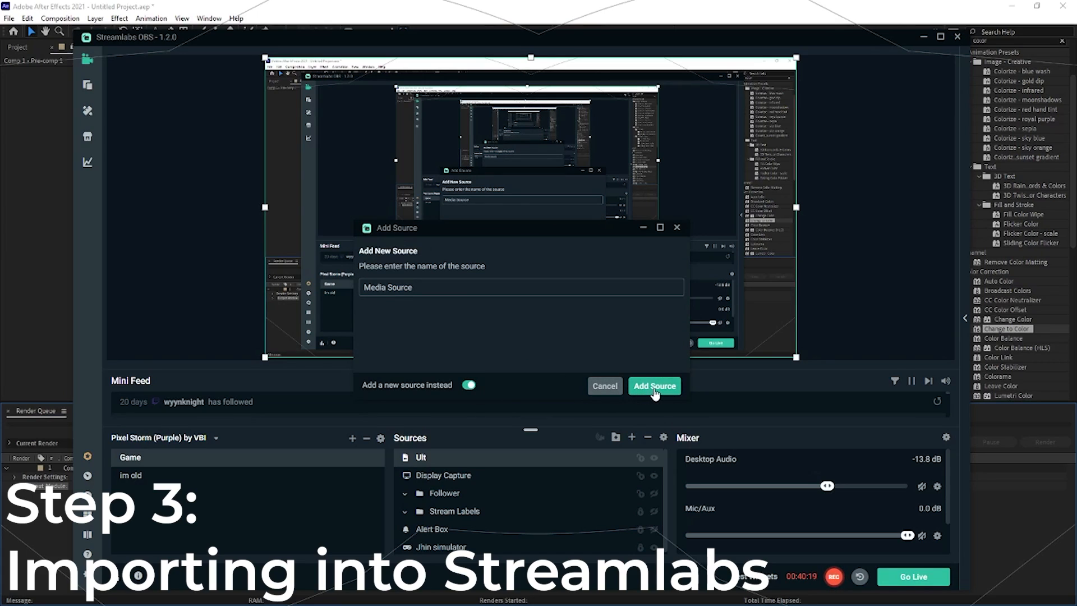
pyautogui.tripleClick(441, 285)
pyautogui.write('Ult Alt')
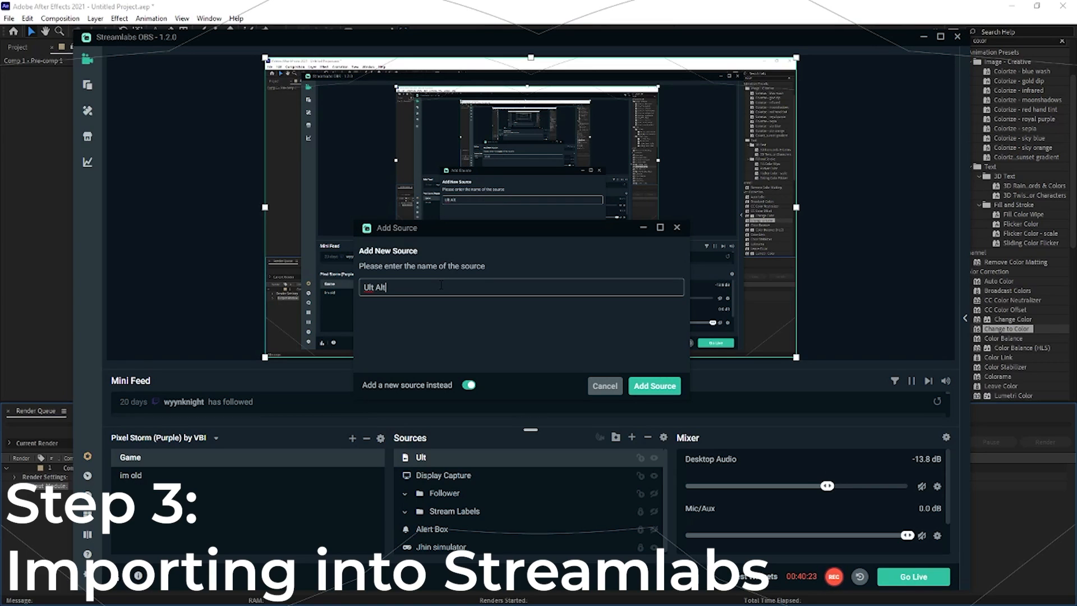
pyautogui.click(657, 387)
# - Turn off "Show nothing when playback ends" for Ult Alt and load Transformation Ult as its local file
pyautogui.click(466, 330)
pyautogui.click(662, 248)
pyautogui.click(131, 100)
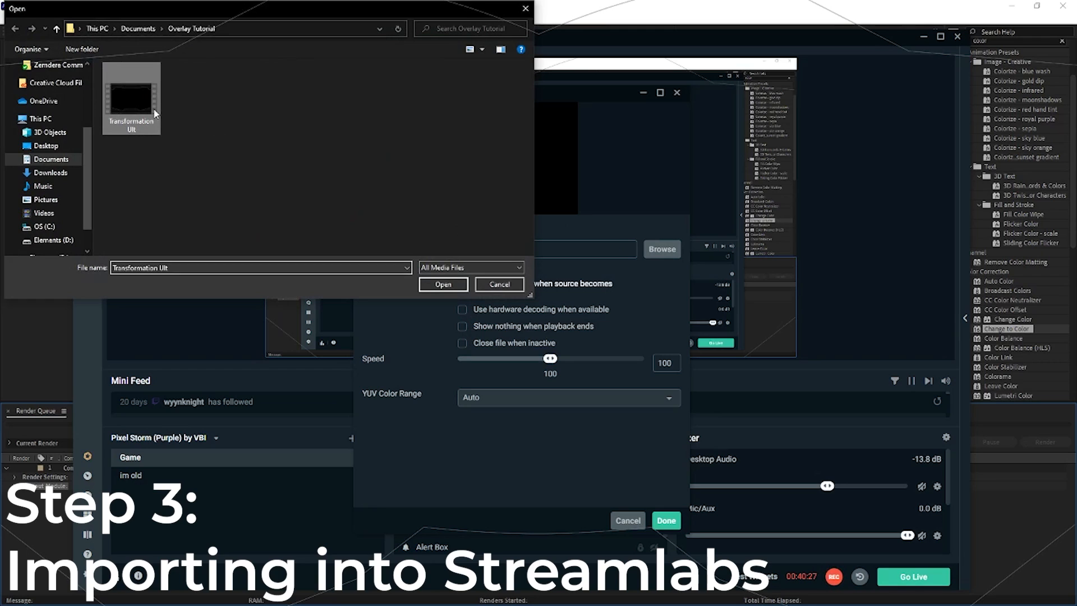
pyautogui.click(443, 284)
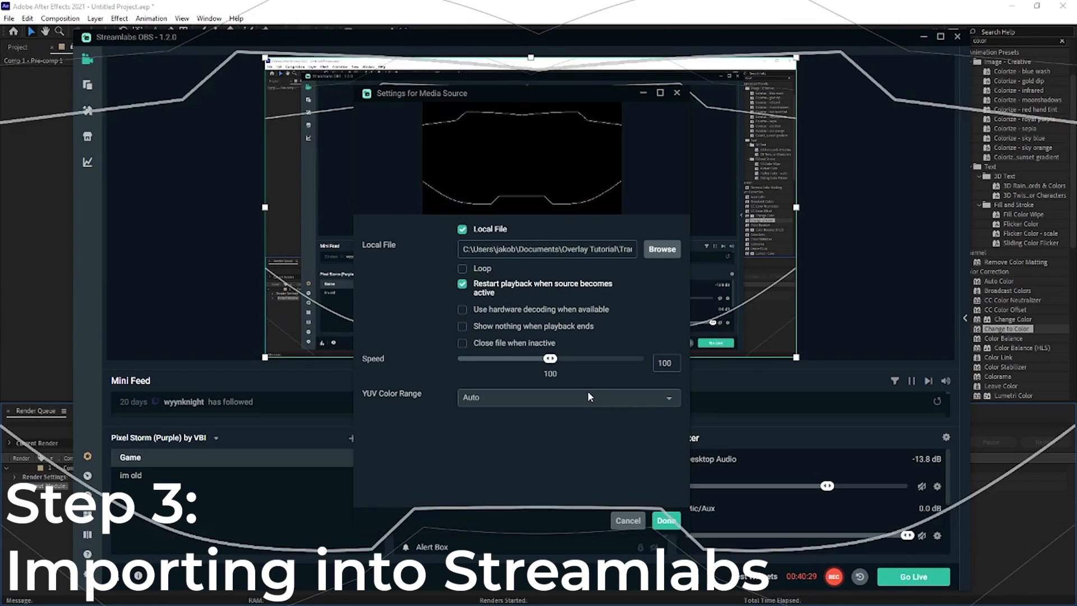
pyautogui.click(669, 520)
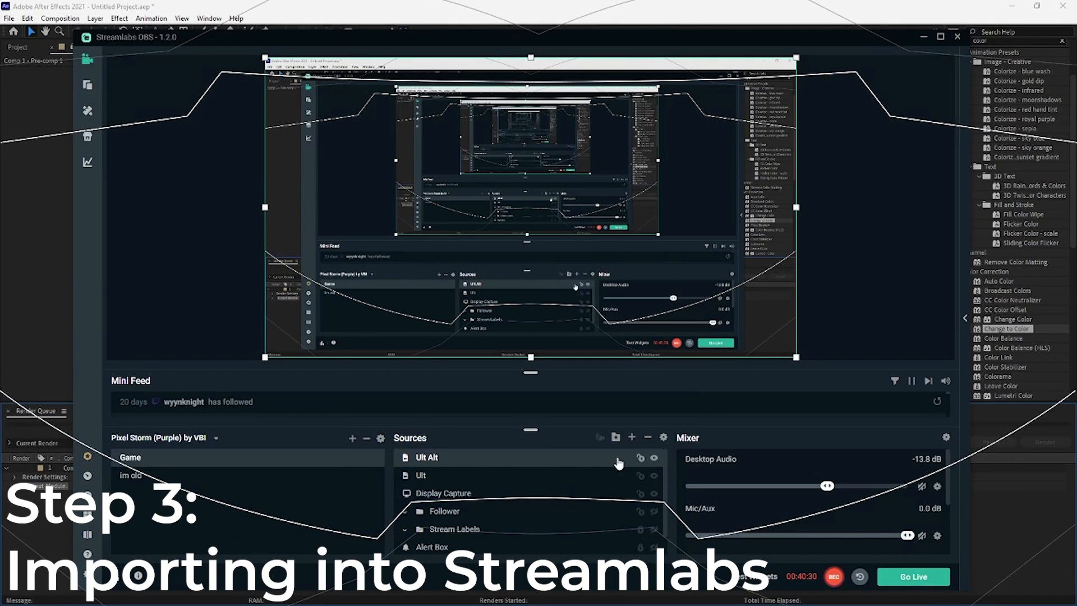
# - Hide the Ult Alt source in the Game scene
pyautogui.click(452, 461)
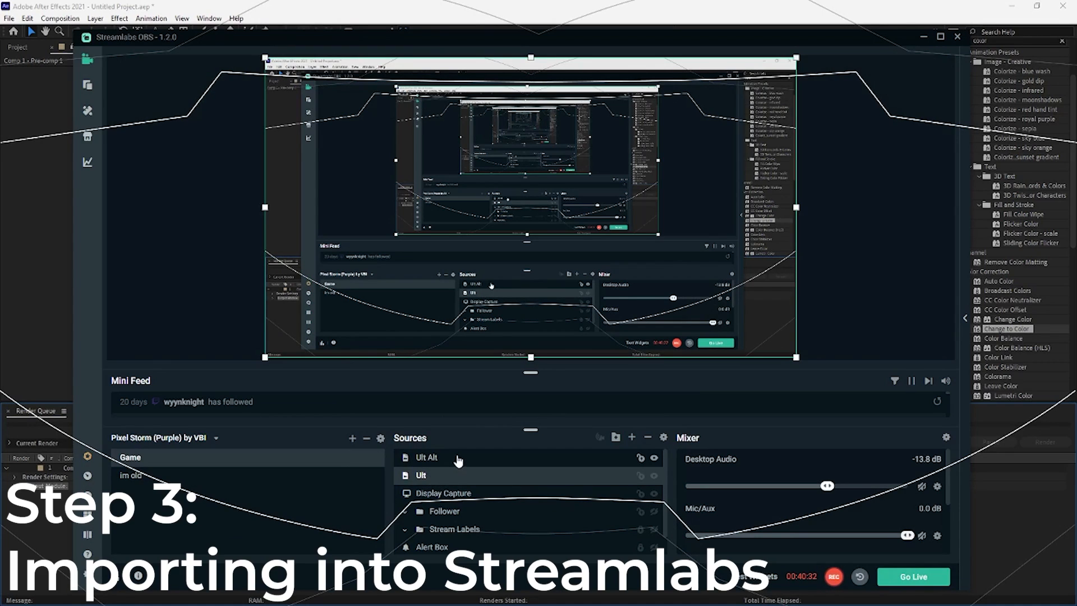
pyautogui.click(654, 460)
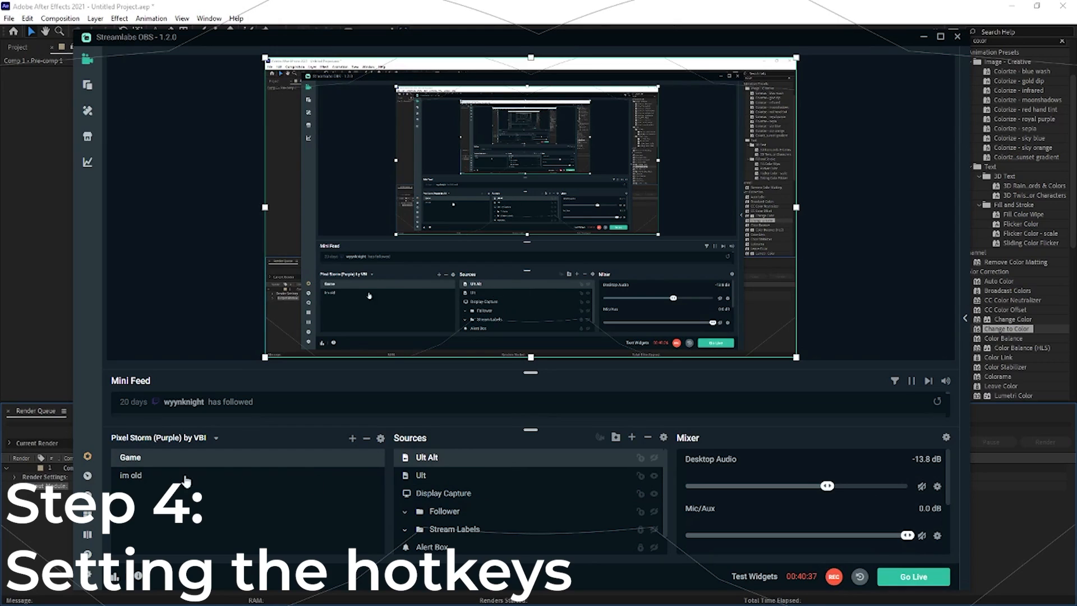
# - Open the Hotkeys settings in Streamlabs OBS and expand the Game scene's hotkey list
pyautogui.click(88, 575)
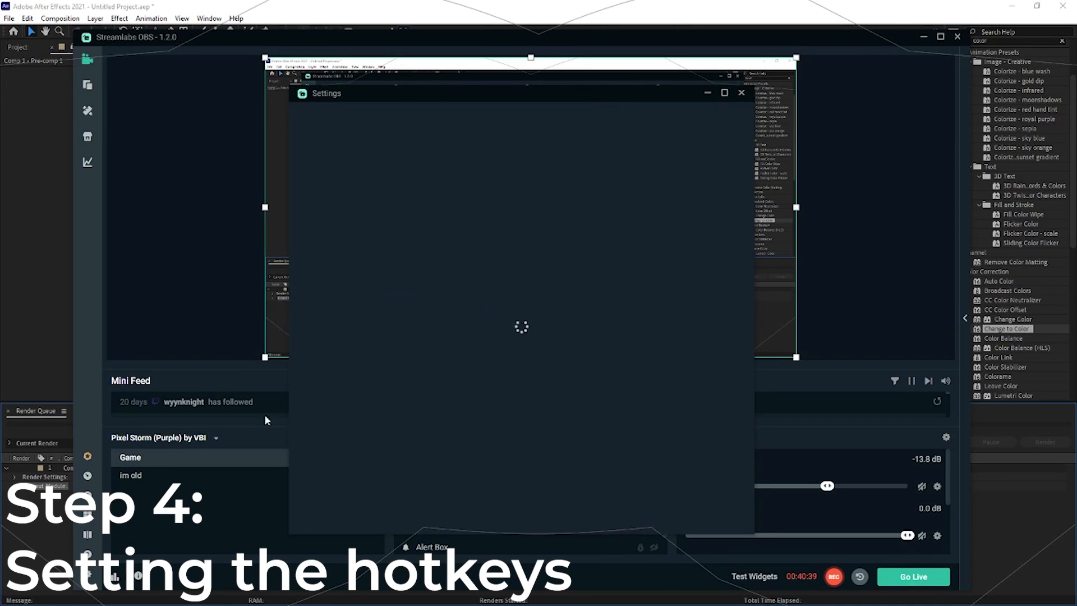
pyautogui.click(329, 228)
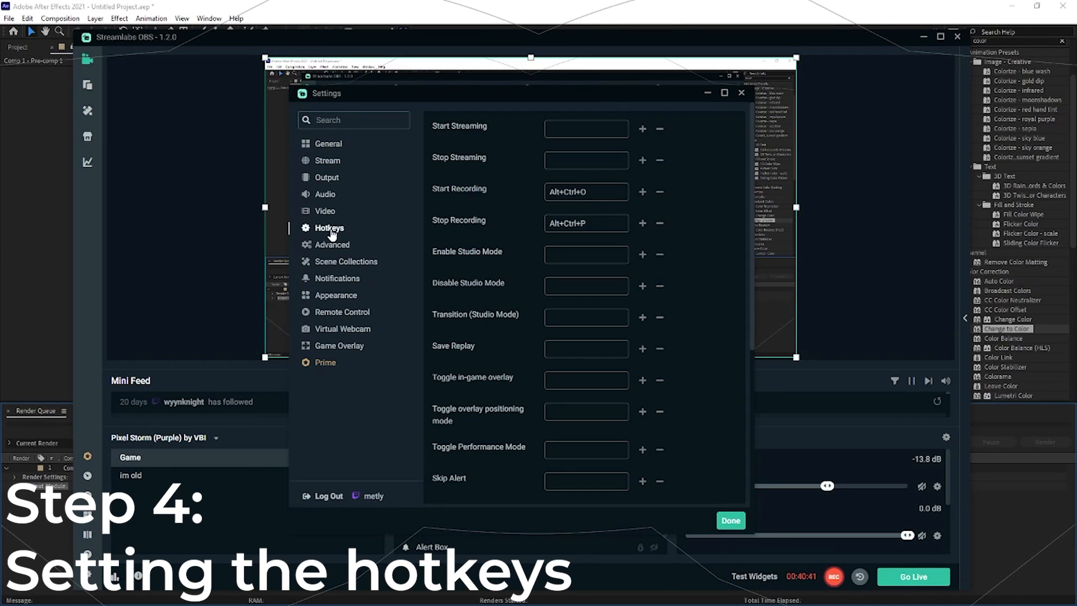
pyautogui.scroll(-5, 483, 202)
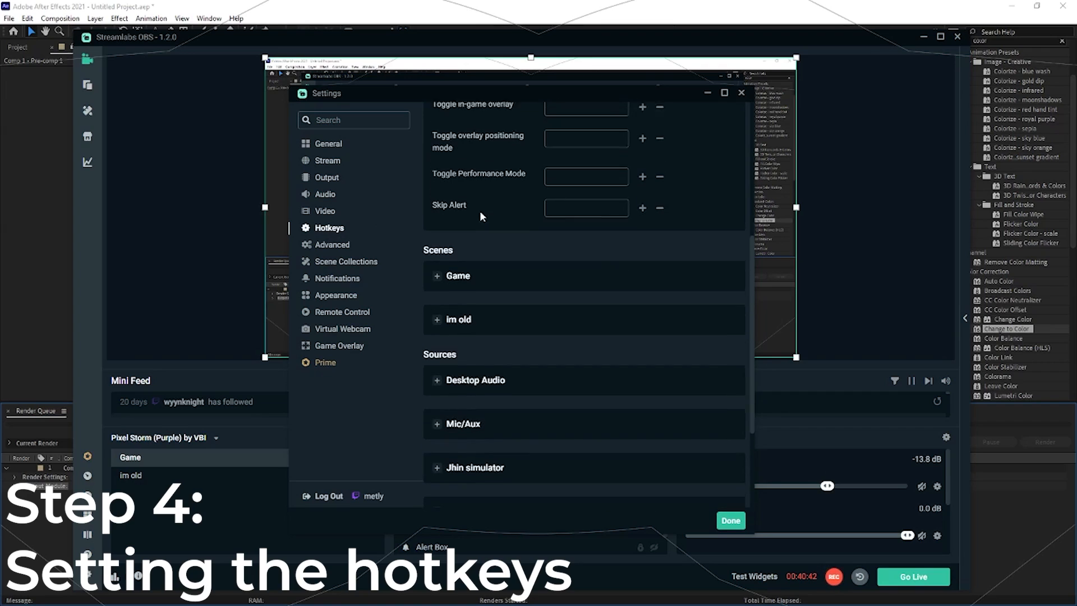
pyautogui.click(439, 273)
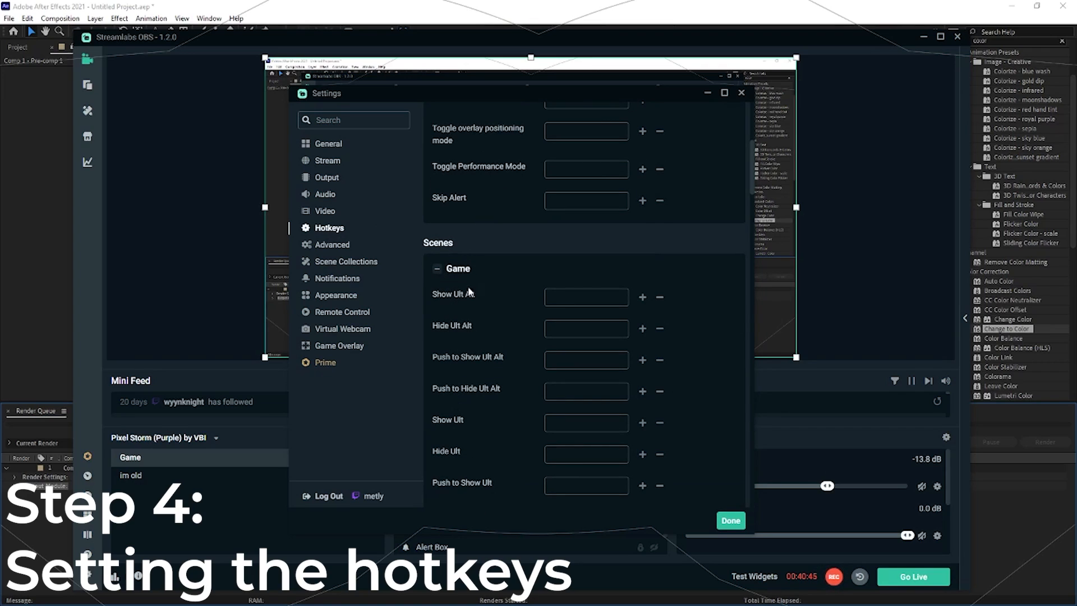
# - Assign R to Hide Ult in the Game scene's hotkeys, select the Show Ult Alt hotkey, and finish the settings
pyautogui.click(562, 450)
pyautogui.press('r')
pyautogui.press('r')
pyautogui.click(569, 297)
pyautogui.scroll(-1, 496, 474)
pyautogui.click(724, 522)
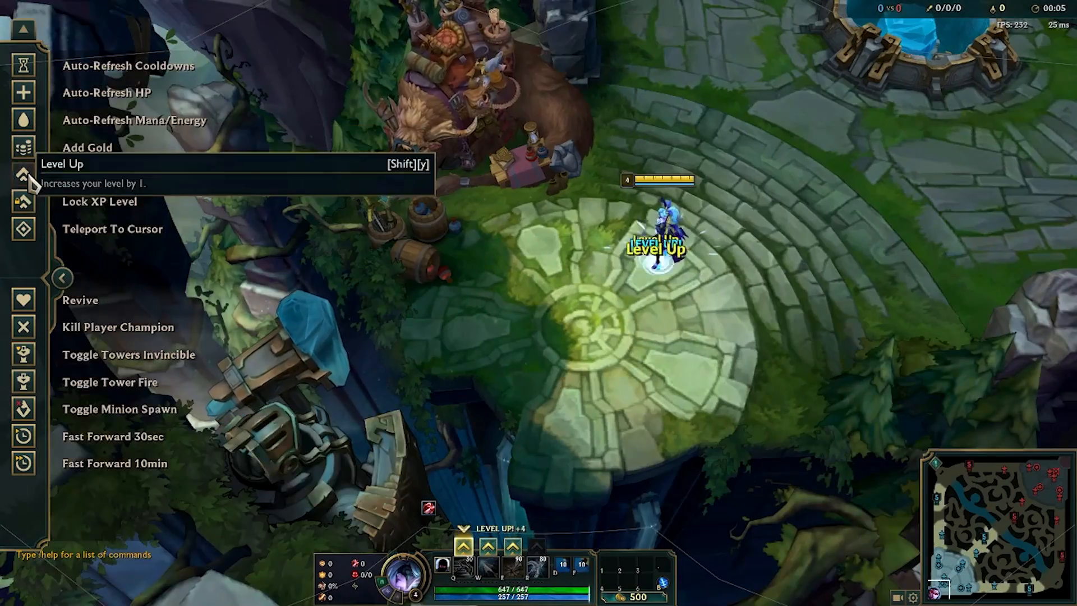
# - Switch to League of Legends practice mode, raise the champion to level 12, and move it onto the stone path
pyautogui.click(23, 174)
pyautogui.rightClick(554, 214)
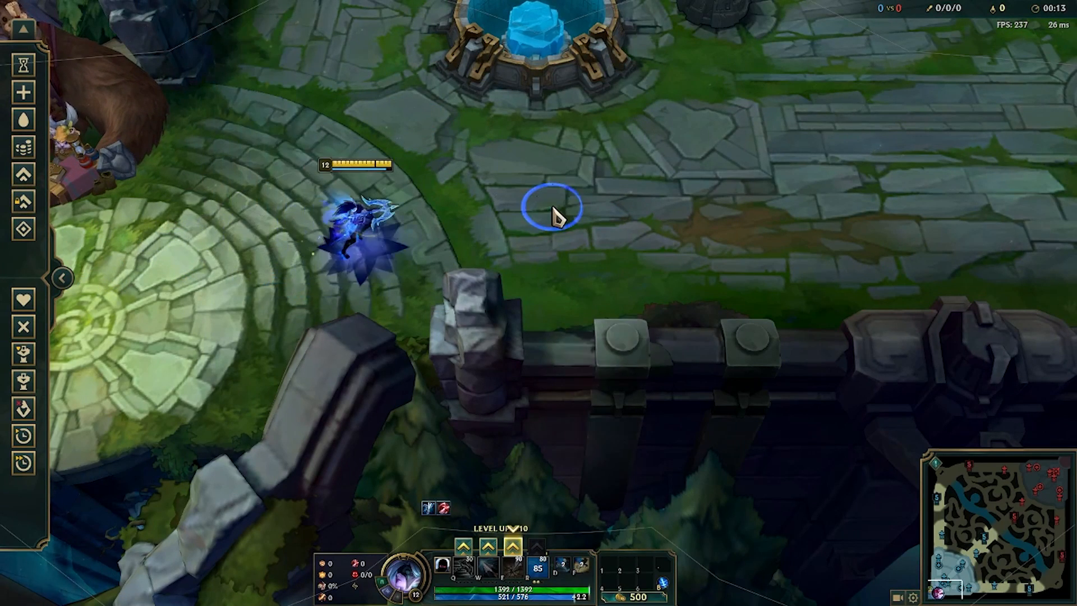
pyautogui.rightClick(571, 197)
pyautogui.rightClick(690, 253)
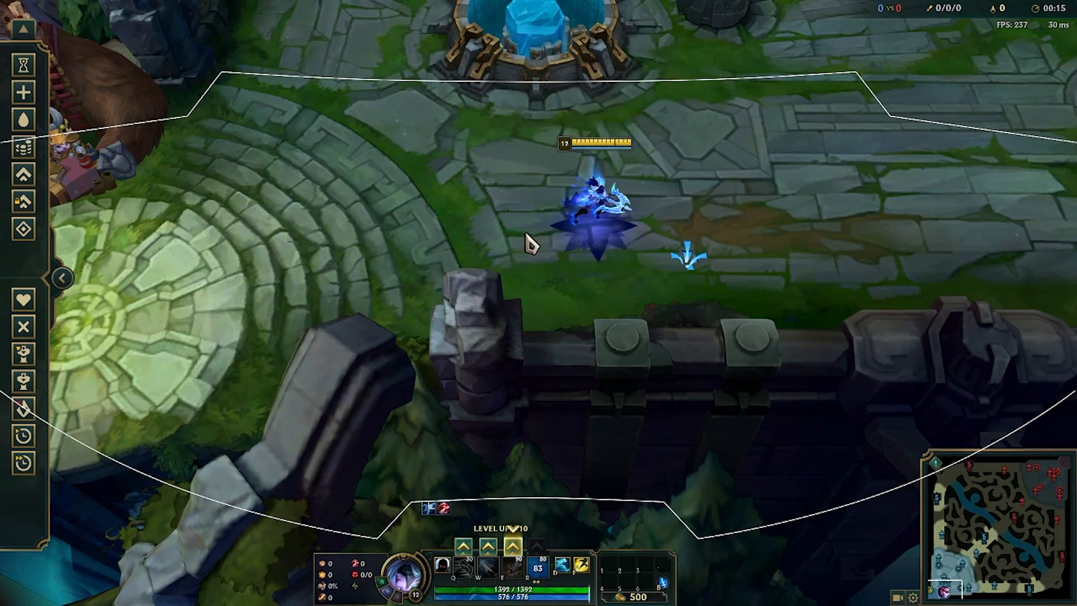
# - Move the champion back and forth around the base while the ultimate is active to check the outline overlay
pyautogui.rightClick(457, 185)
pyautogui.press('q')
pyautogui.rightClick(532, 265)
pyautogui.rightClick(640, 228)
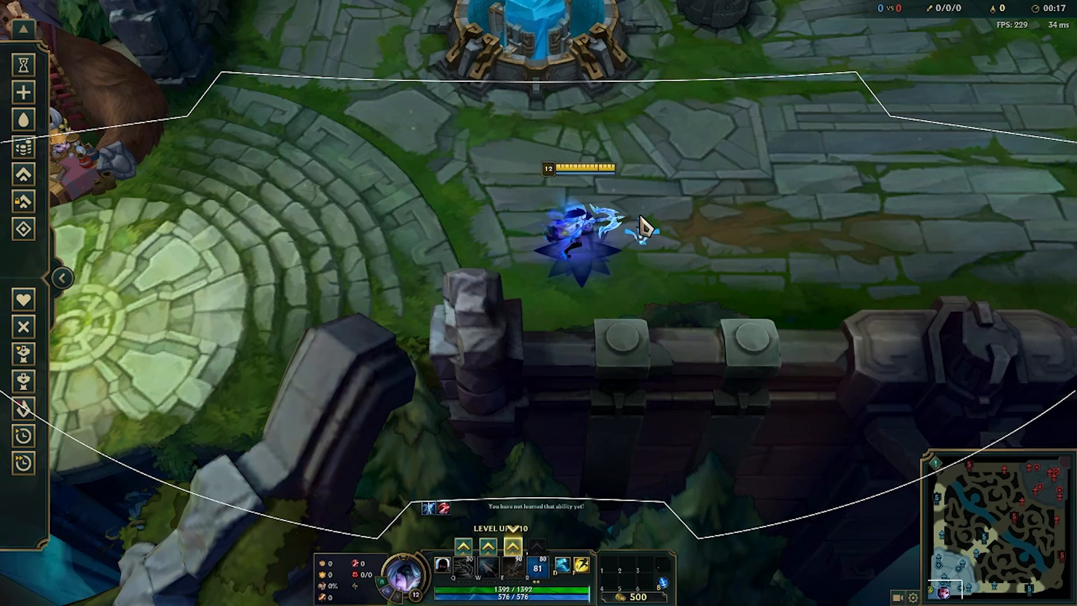
pyautogui.rightClick(557, 193)
pyautogui.rightClick(460, 197)
pyautogui.rightClick(588, 267)
pyautogui.rightClick(690, 229)
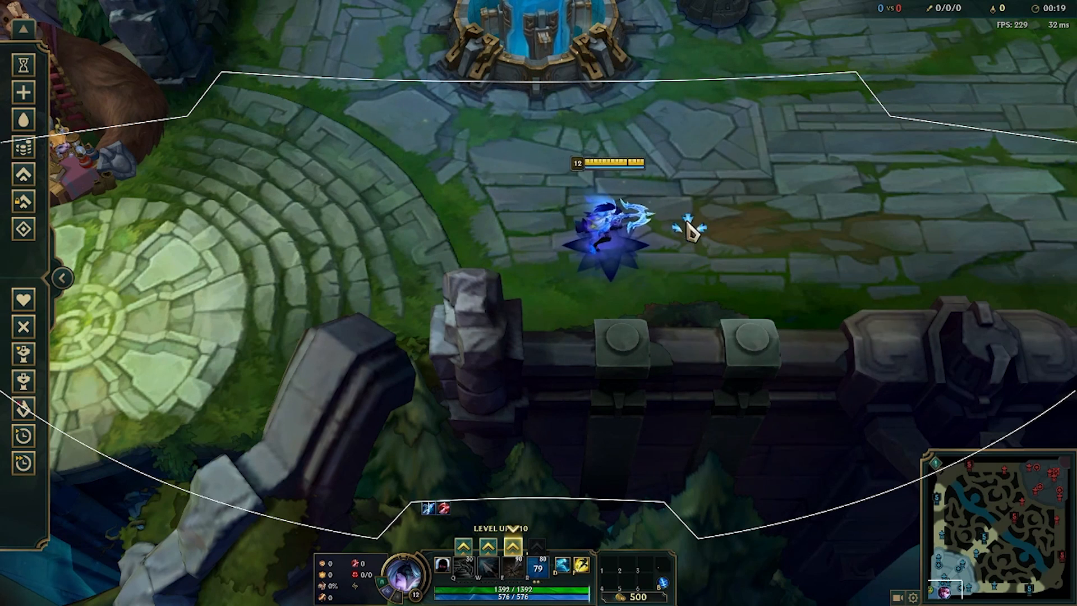
pyautogui.rightClick(513, 184)
pyautogui.rightClick(453, 187)
pyautogui.rightClick(426, 254)
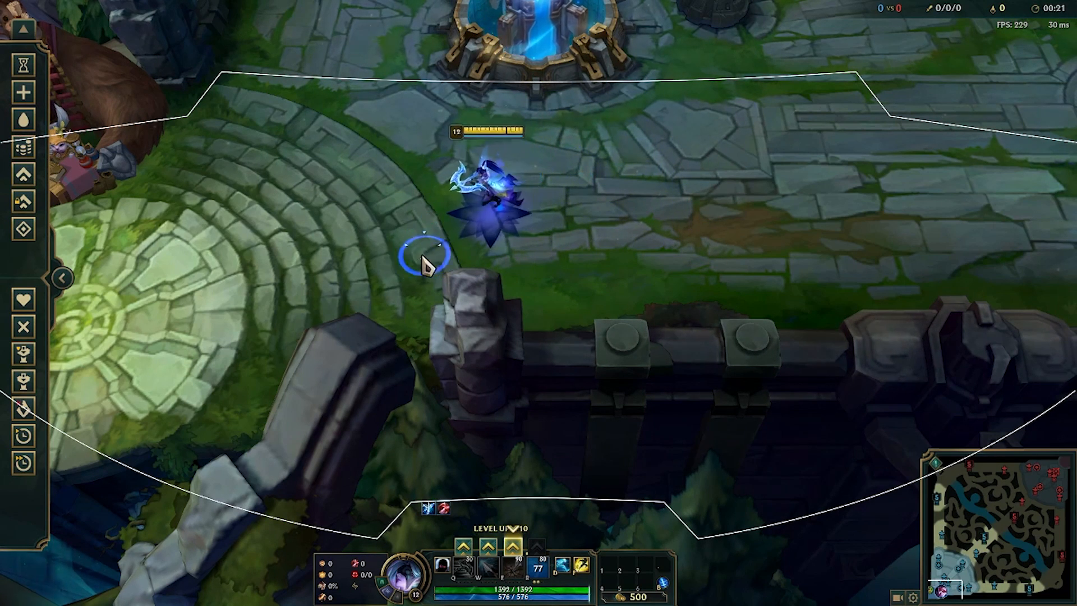
pyautogui.rightClick(361, 186)
pyautogui.rightClick(532, 185)
# - Enable Auto-Refresh Cooldowns for the champion and move it along the stone path
pyautogui.click(25, 65)
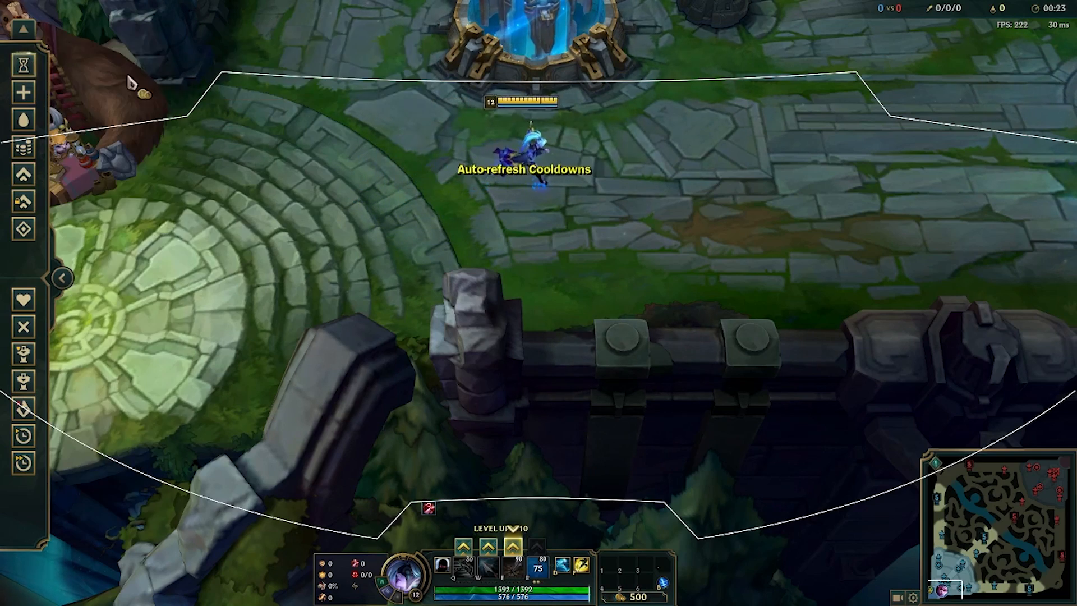
pyautogui.rightClick(726, 218)
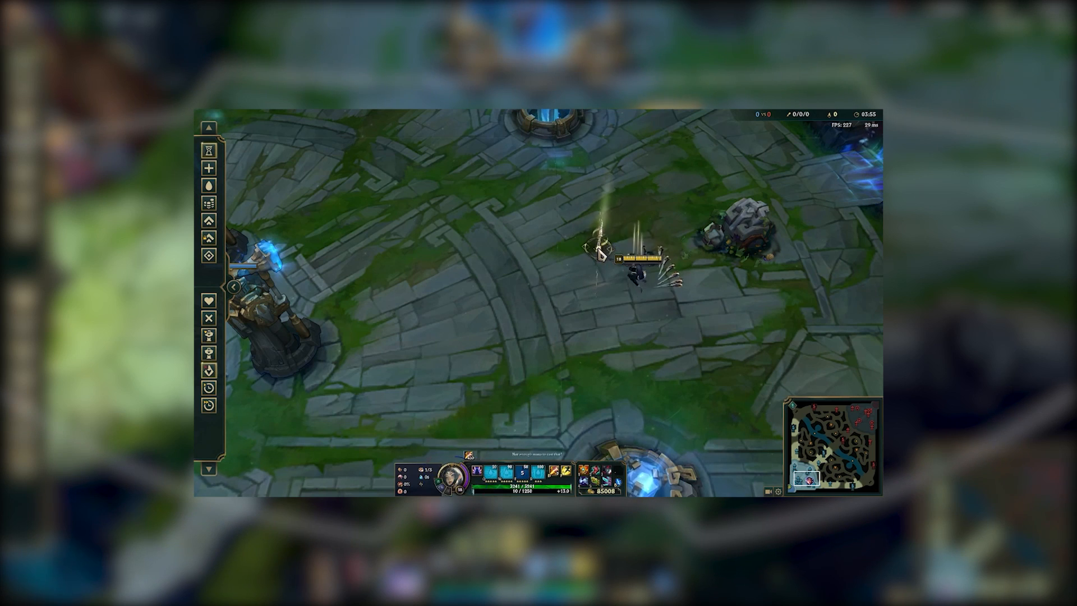
pyautogui.press('e')
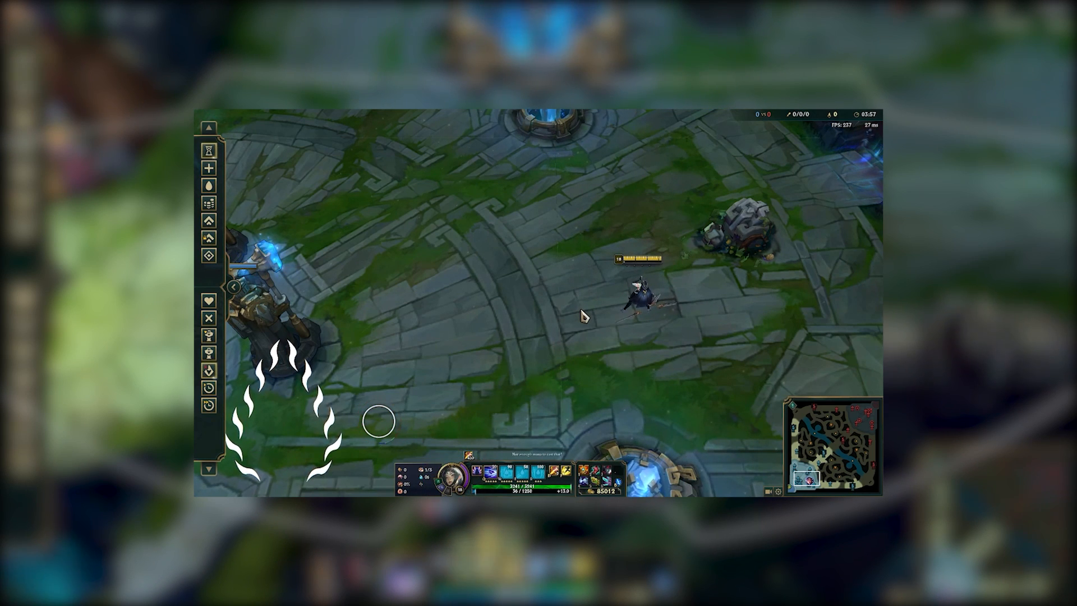
pyautogui.rightClick(664, 347)
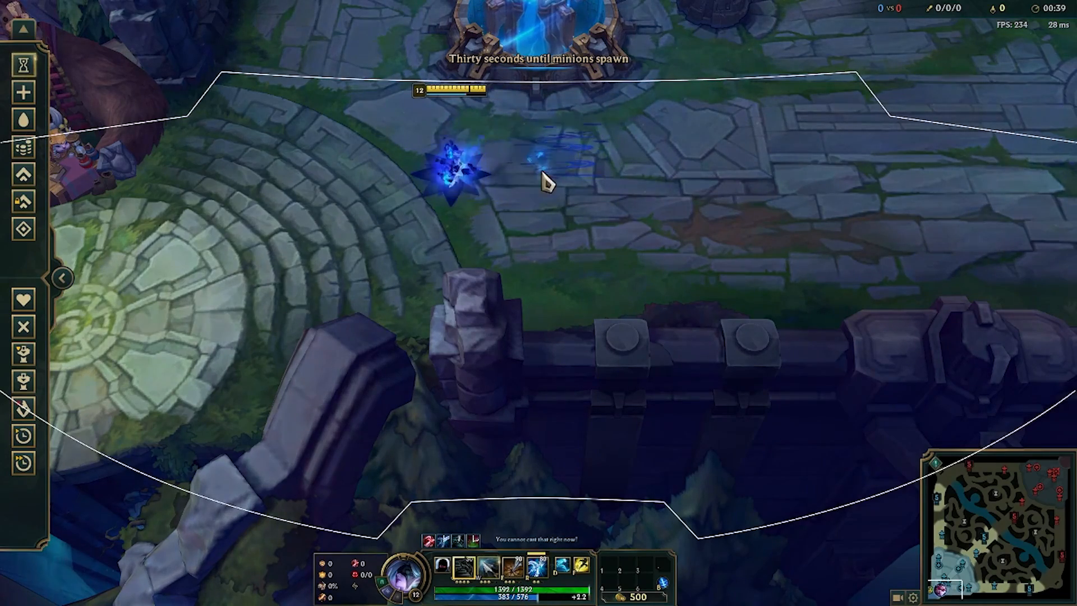
# - Use the Q and ultimate abilities while moving the champion around the base to test the overlay's hotkey triggering
pyautogui.rightClick(655, 188)
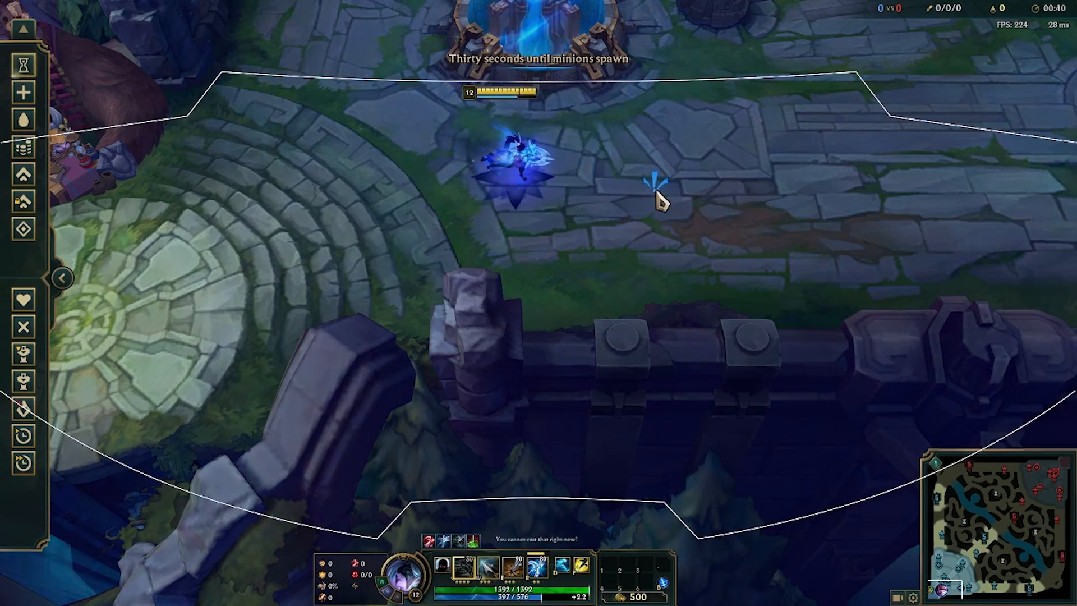
pyautogui.press('r')
pyautogui.rightClick(456, 164)
pyautogui.press('r')
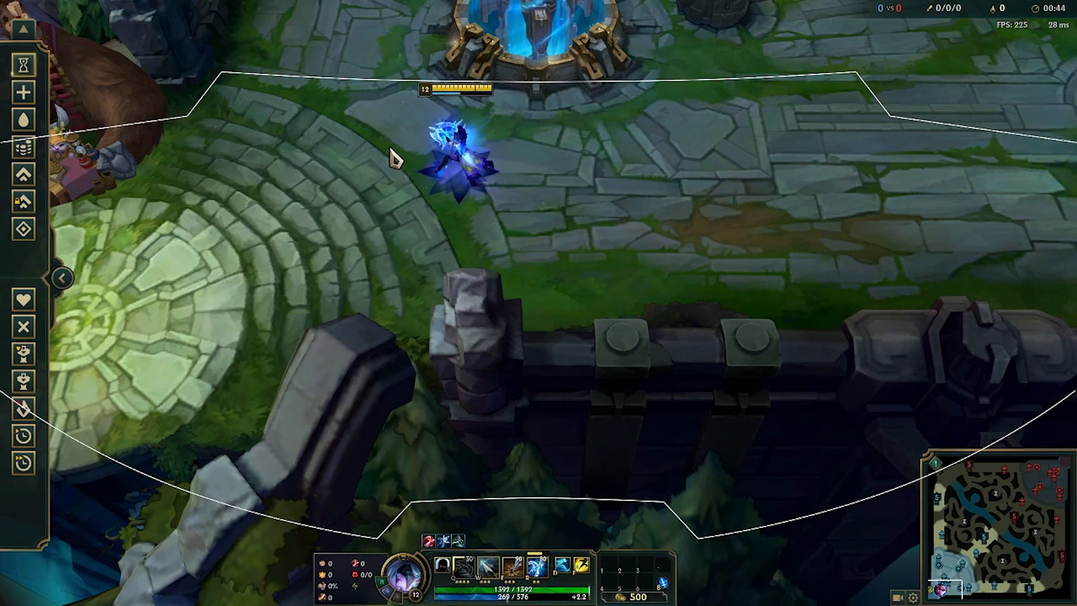
pyautogui.rightClick(557, 206)
pyautogui.press('q')
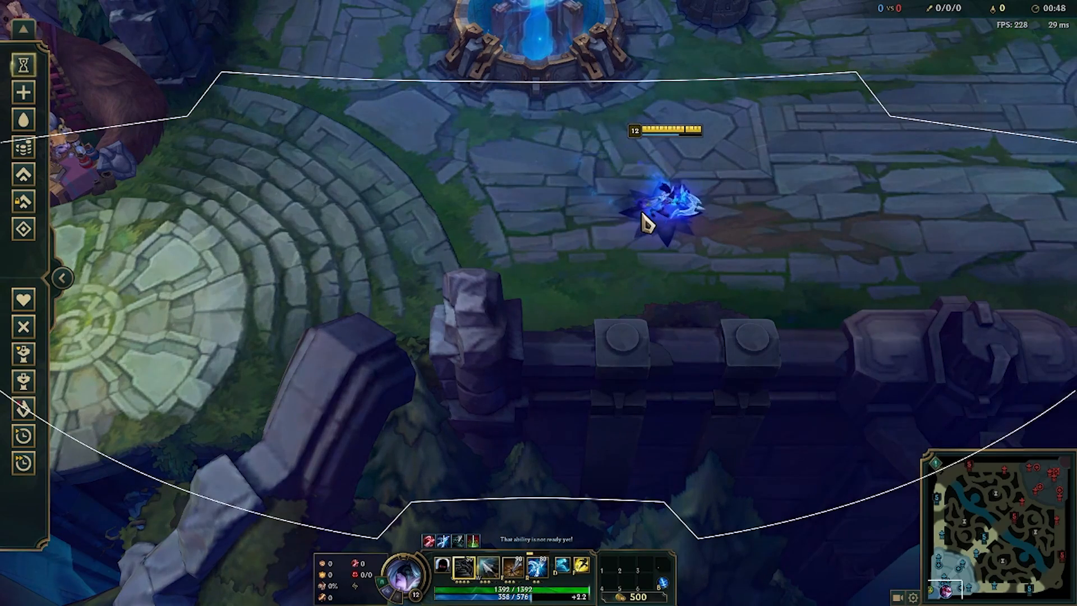
pyautogui.rightClick(457, 176)
pyautogui.rightClick(313, 212)
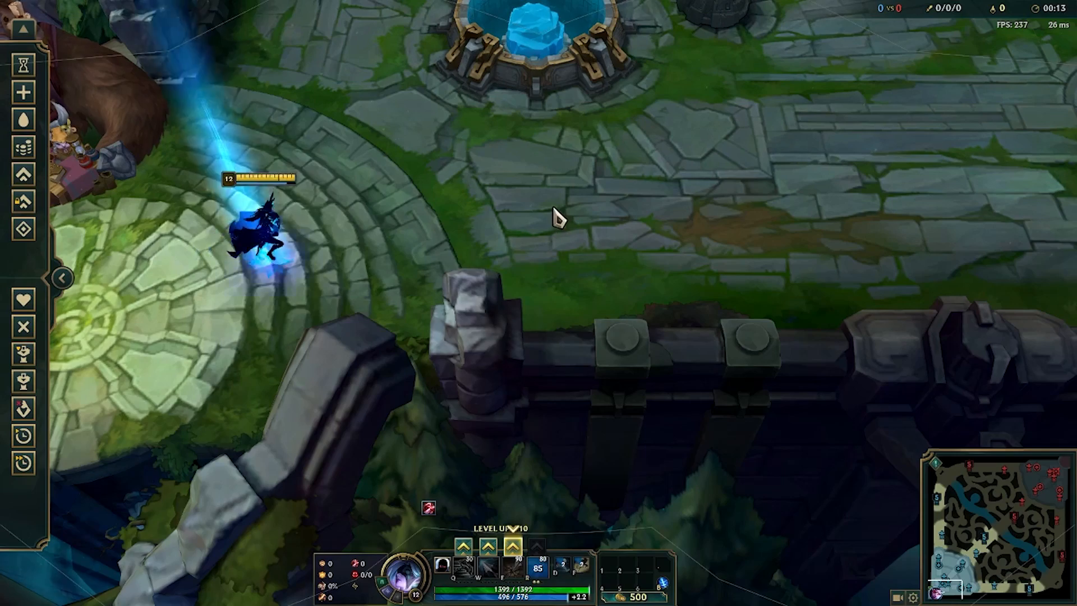
pyautogui.rightClick(553, 209)
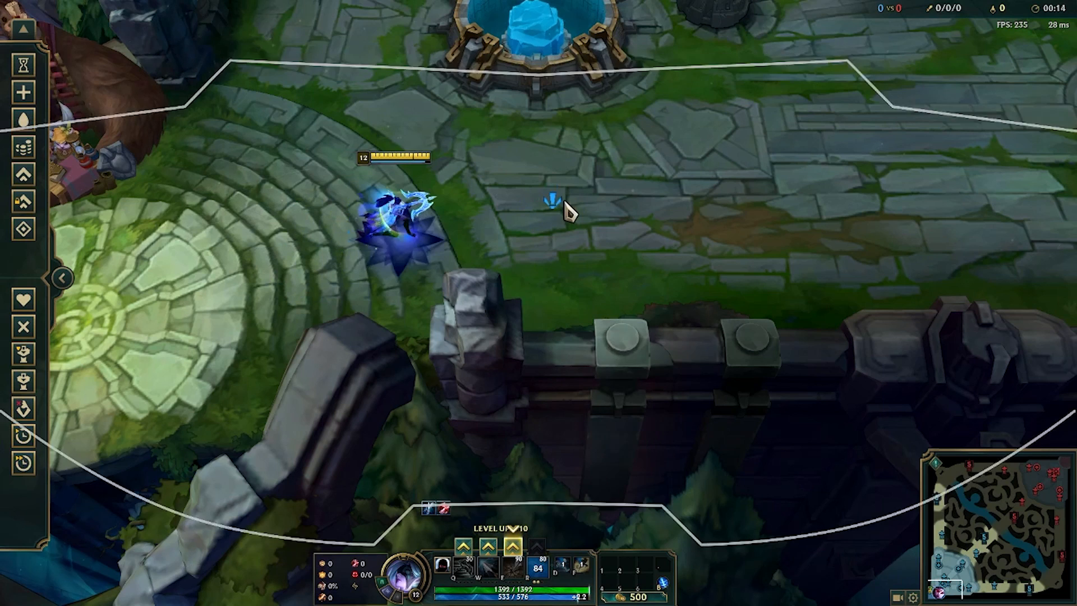
pyautogui.rightClick(462, 211)
pyautogui.rightClick(630, 240)
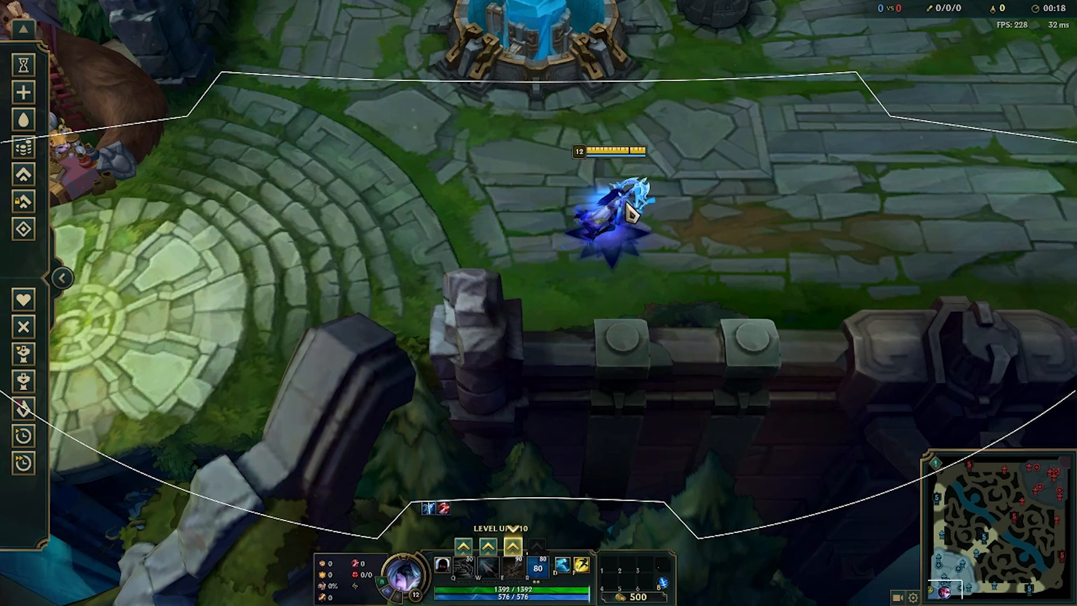
pyautogui.rightClick(670, 251)
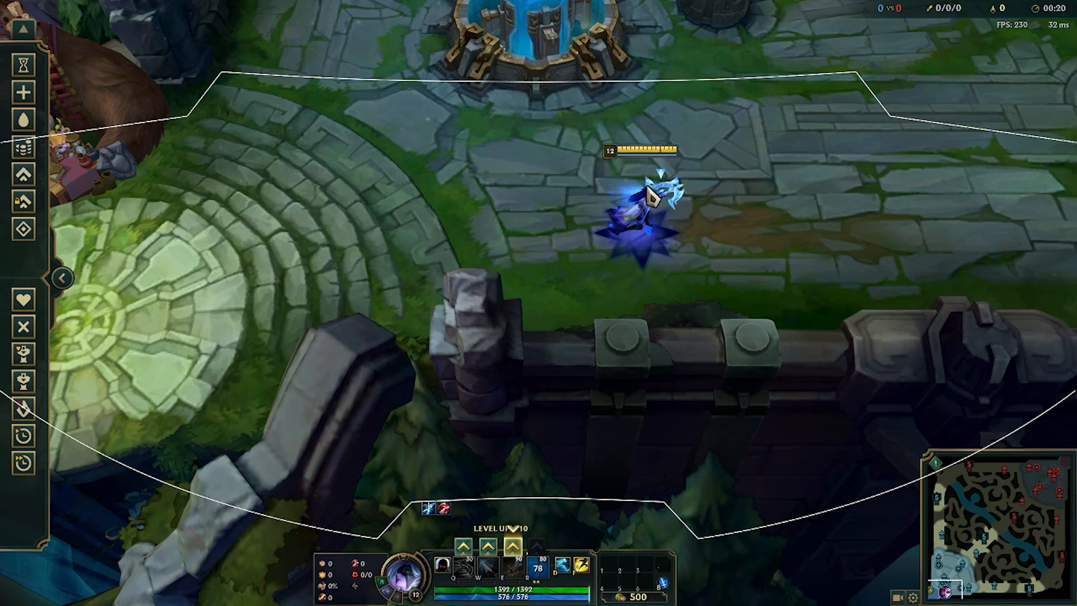
pyautogui.rightClick(537, 181)
pyautogui.rightClick(431, 247)
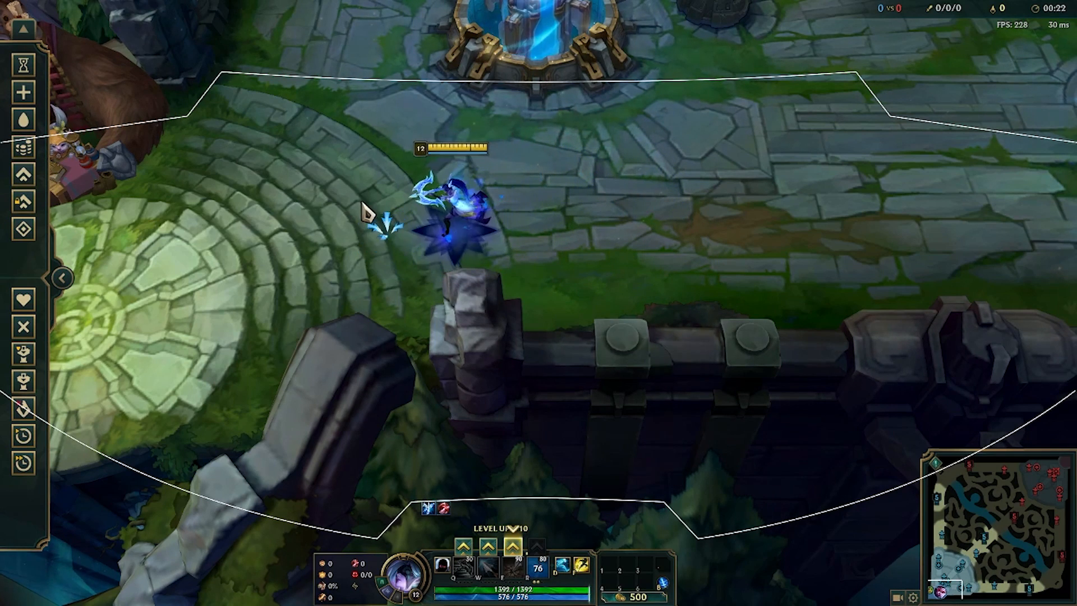
pyautogui.click(23, 65)
pyautogui.rightClick(644, 121)
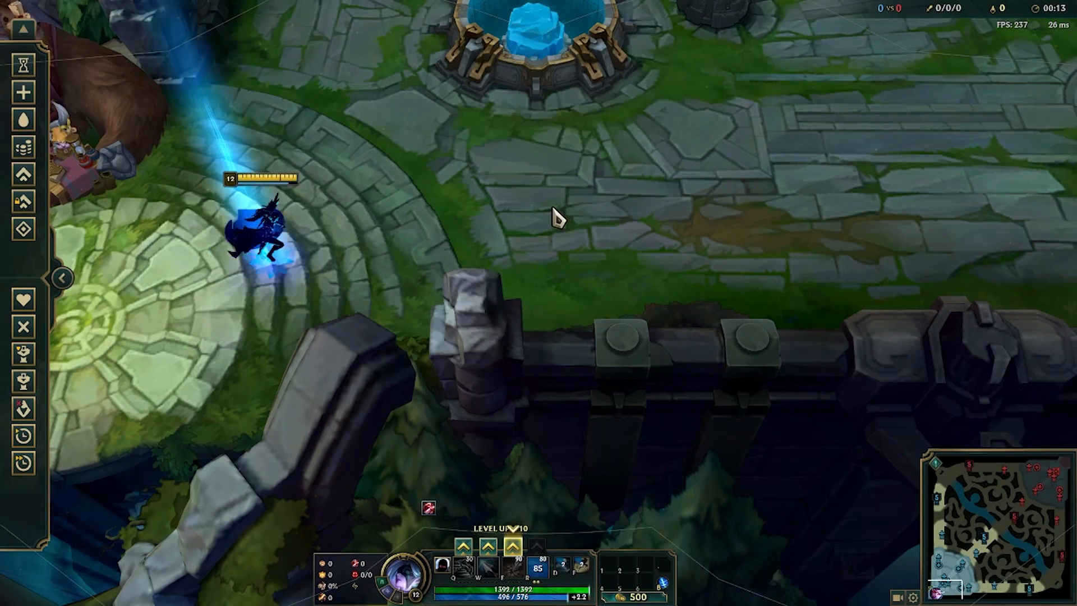
pyautogui.rightClick(555, 211)
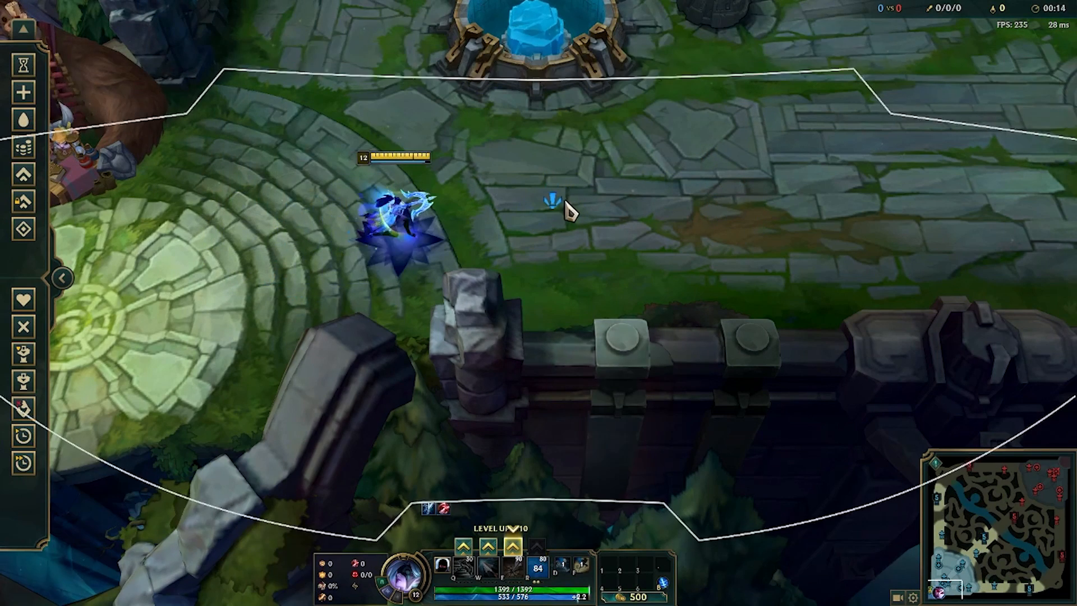